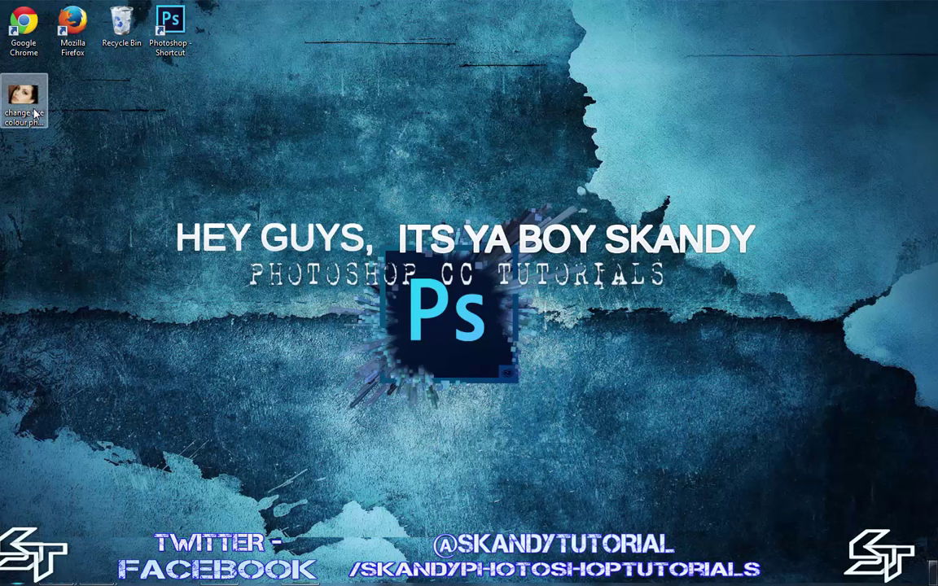
# Drag change eye colour photoshop.jpg from the desktop onto Photoshop to open the portrait
pyautogui.moveTo(18, 111); pyautogui.dragTo(303, 236)
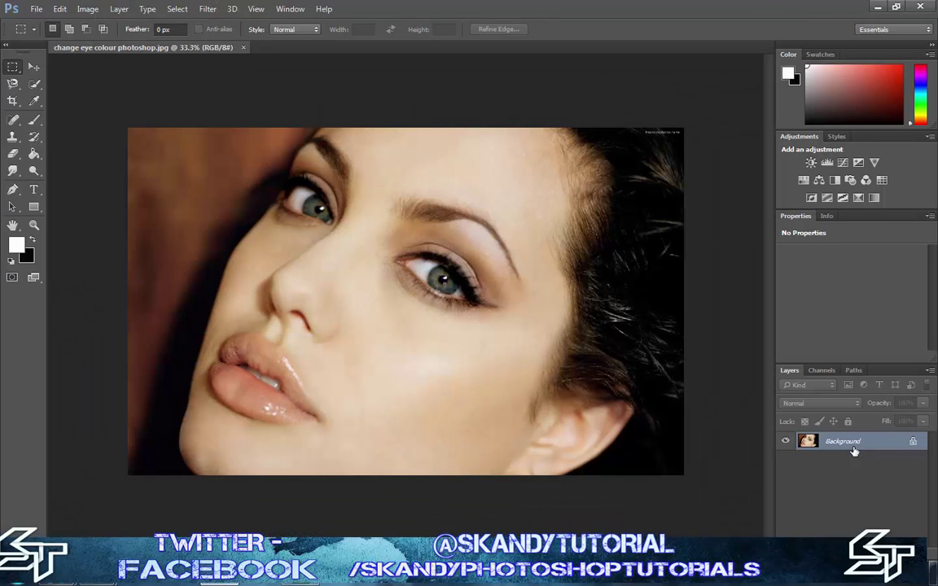
# Convert the locked Background into Layer 0 and duplicate it as Layer 0 copy
pyautogui.doubleClick(848, 444)
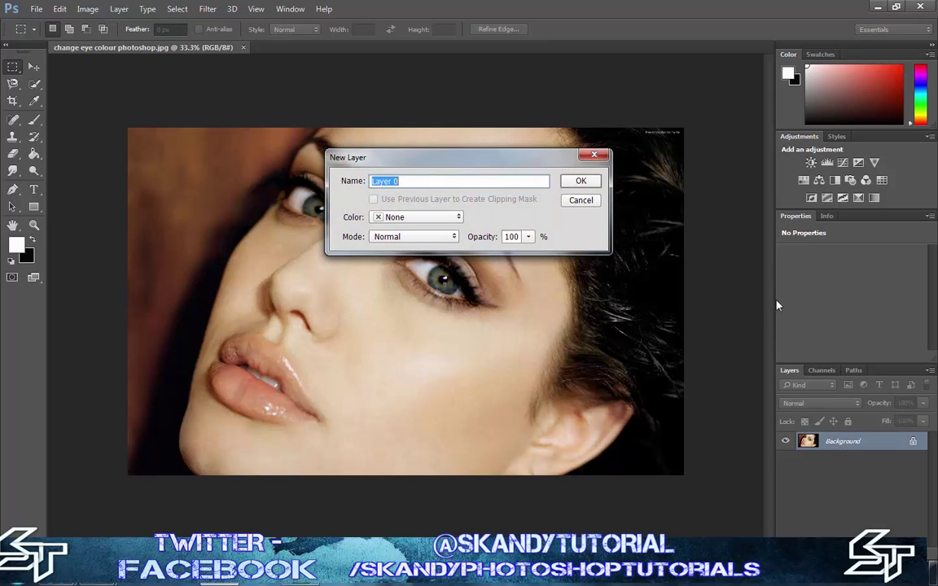
pyautogui.click(581, 182)
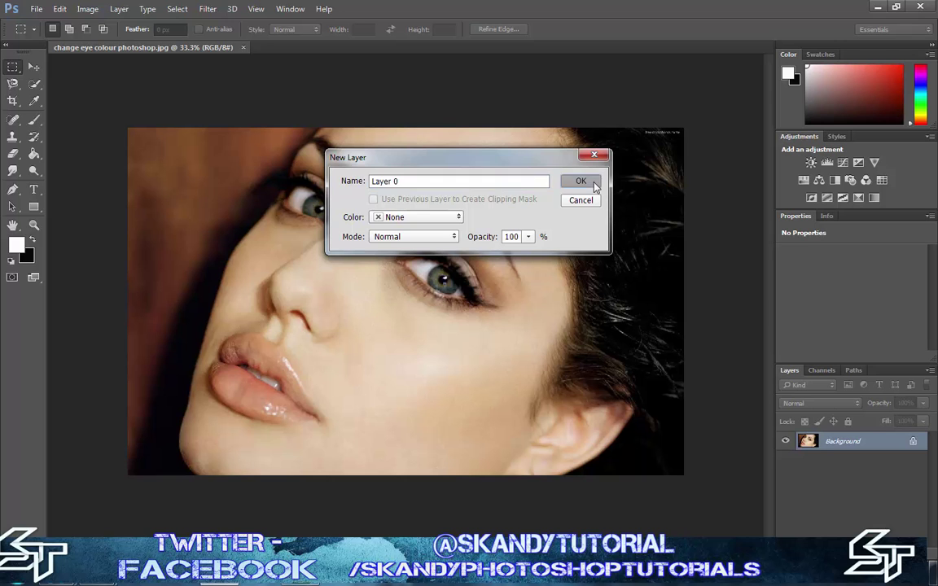
pyautogui.rightClick(823, 440)
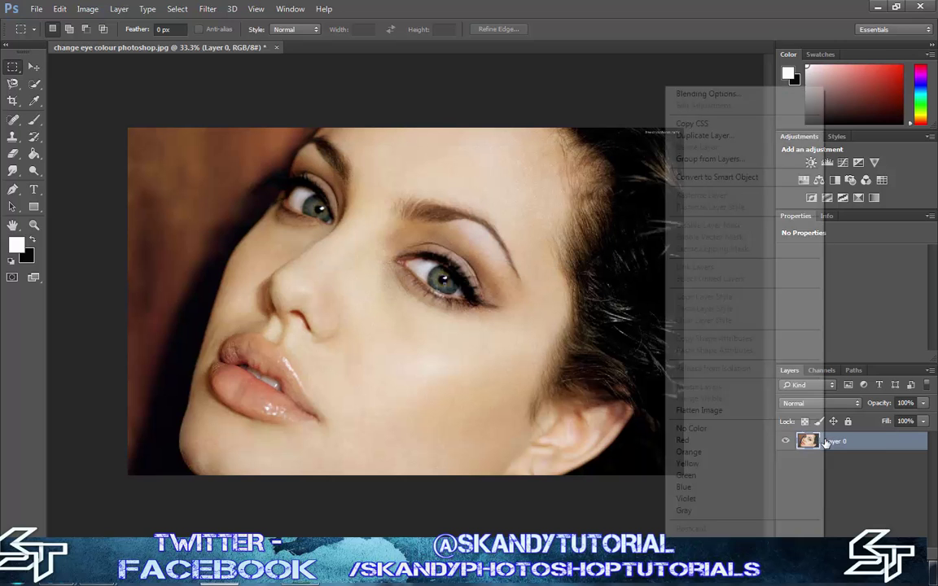
pyautogui.click(755, 136)
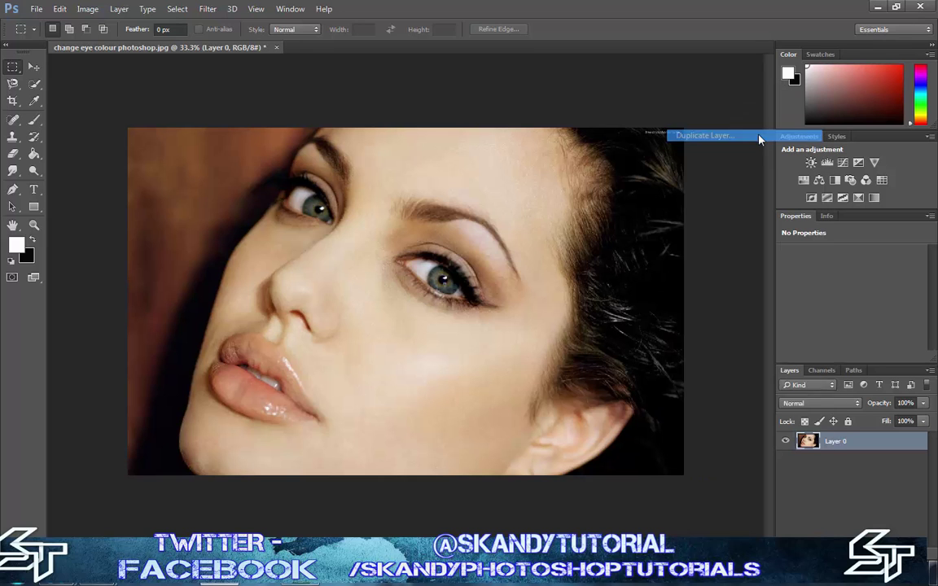
pyautogui.click(575, 177)
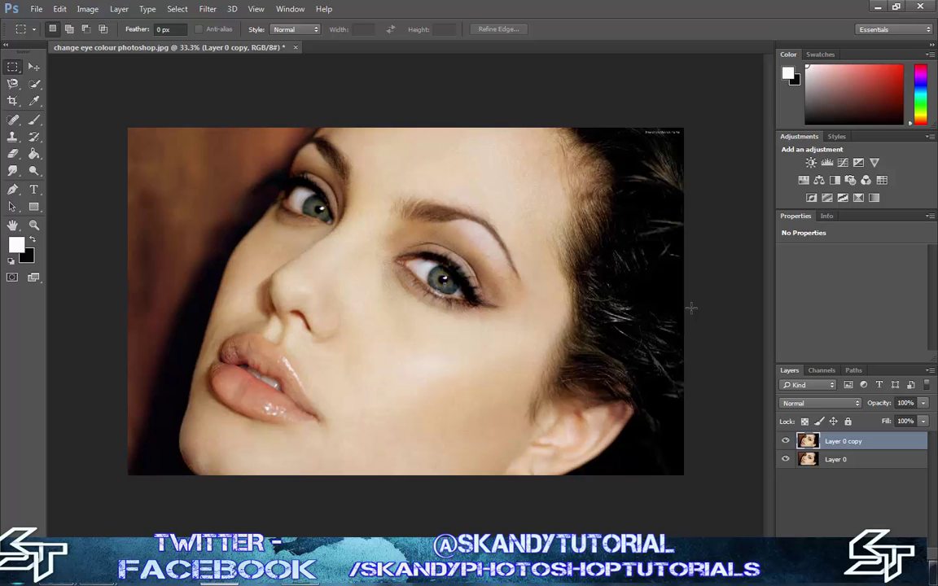
# Enter Quick Mask mode with the Brush set to a 90 px, 100% hardness round tip
pyautogui.click(12, 278)
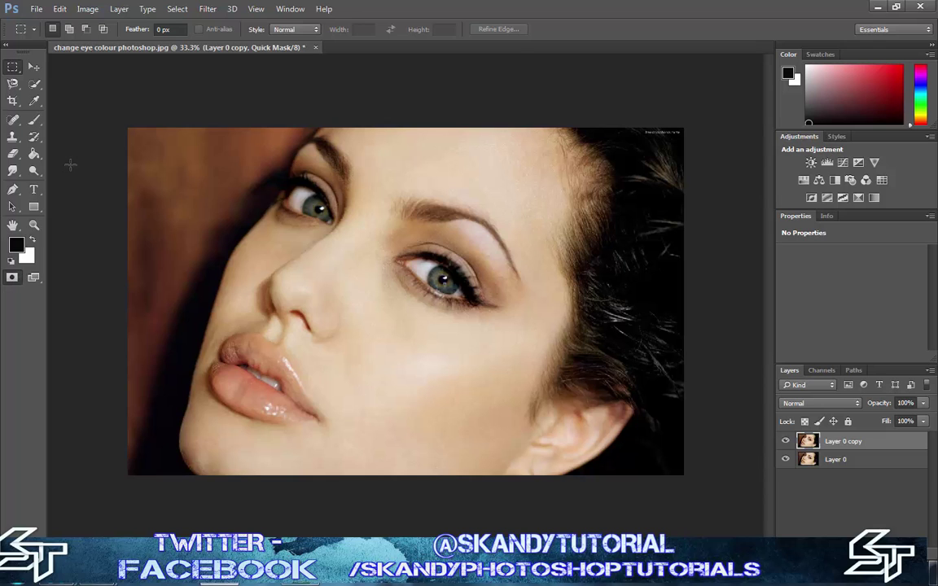
pyautogui.click(35, 122)
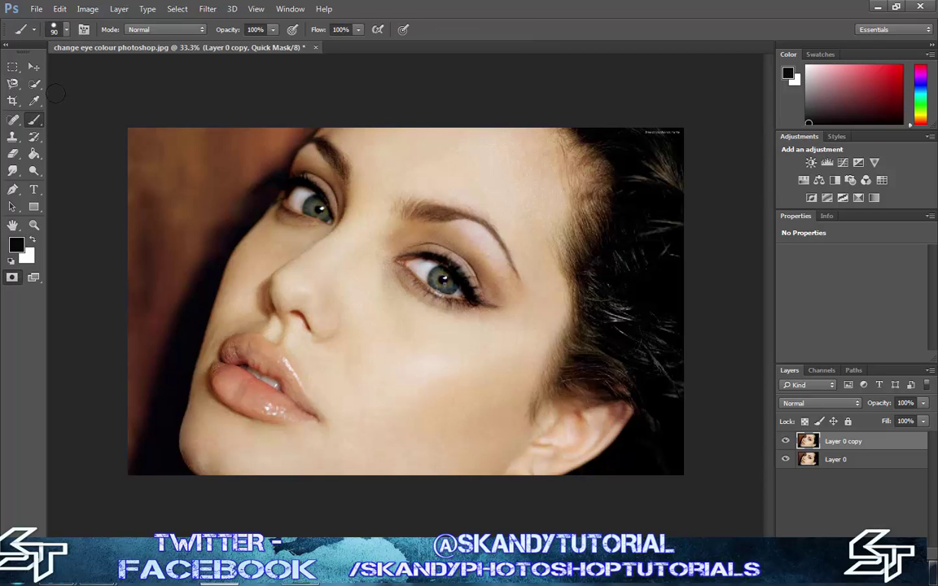
pyautogui.click(67, 31)
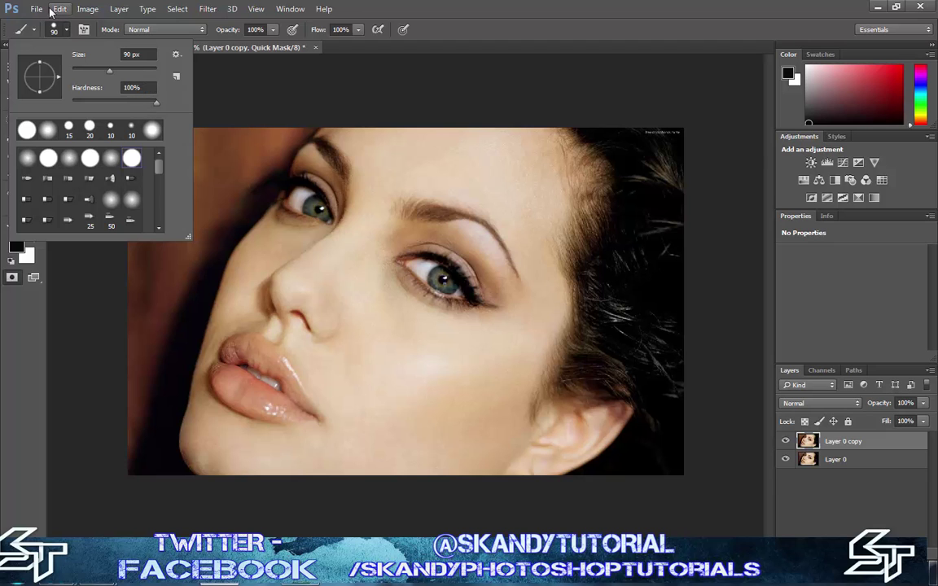
pyautogui.click(67, 30)
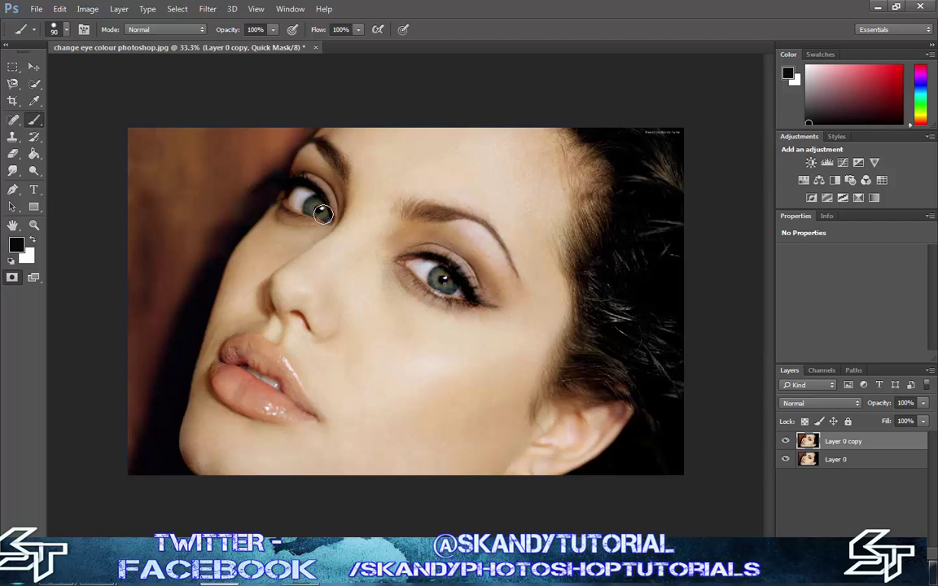
# Zoom into the left eye and paint quick mask over its iris with a smaller brush
pyautogui.scroll(4, 322, 213)
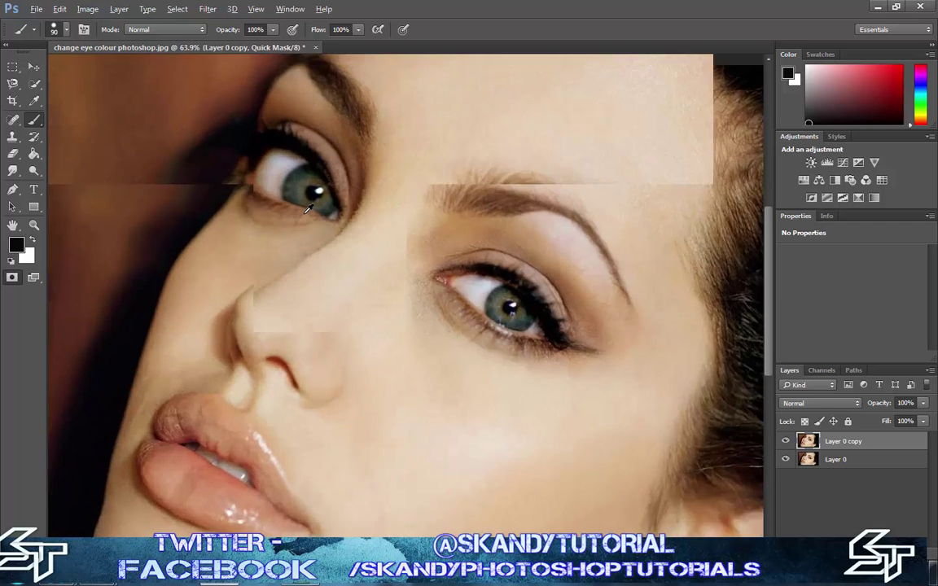
pyautogui.scroll(3, 300, 220)
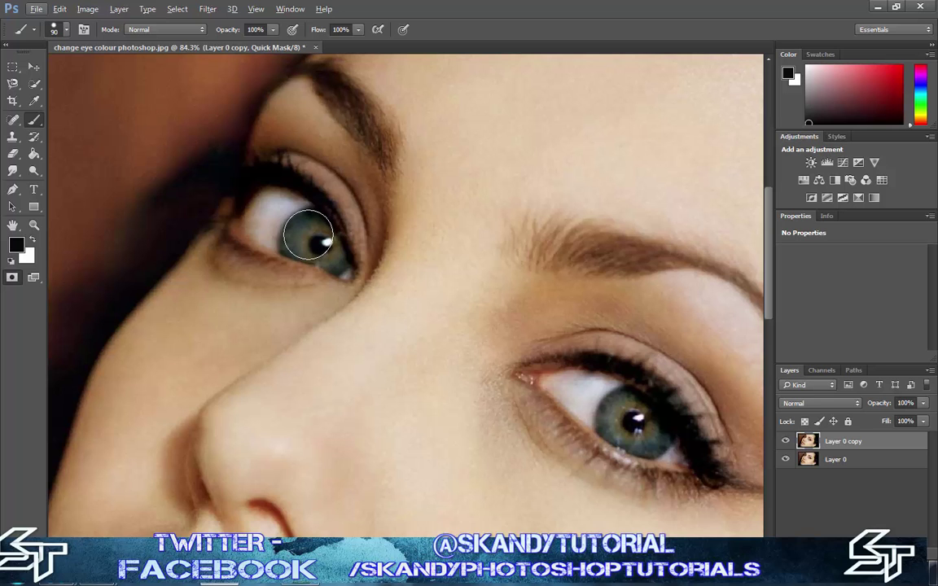
pyautogui.click(309, 235)
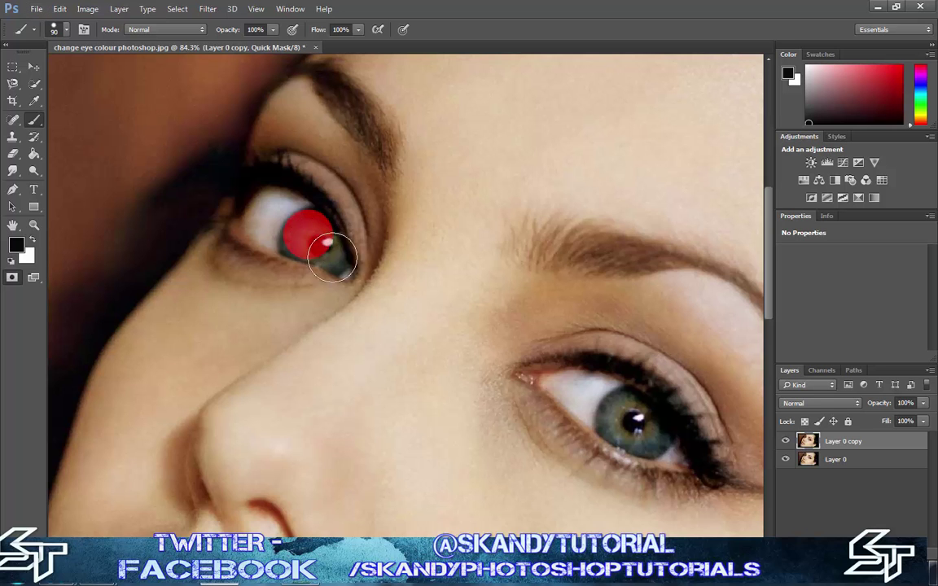
pyautogui.scroll(3, 317, 240)
pyautogui.press('[')
pyautogui.press('[')
pyautogui.press('[')
pyautogui.press('[')
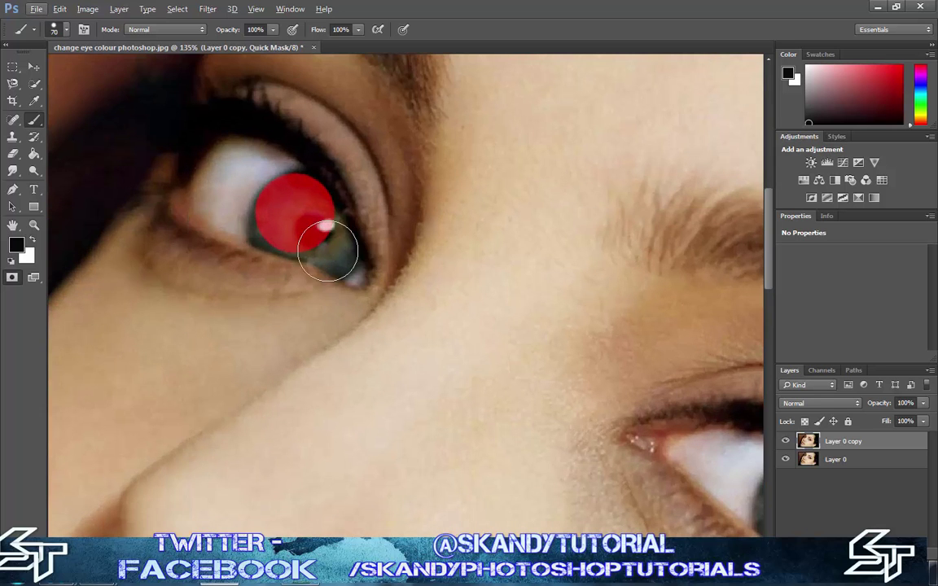
pyautogui.moveTo(329, 246); pyautogui.dragTo(332, 248)
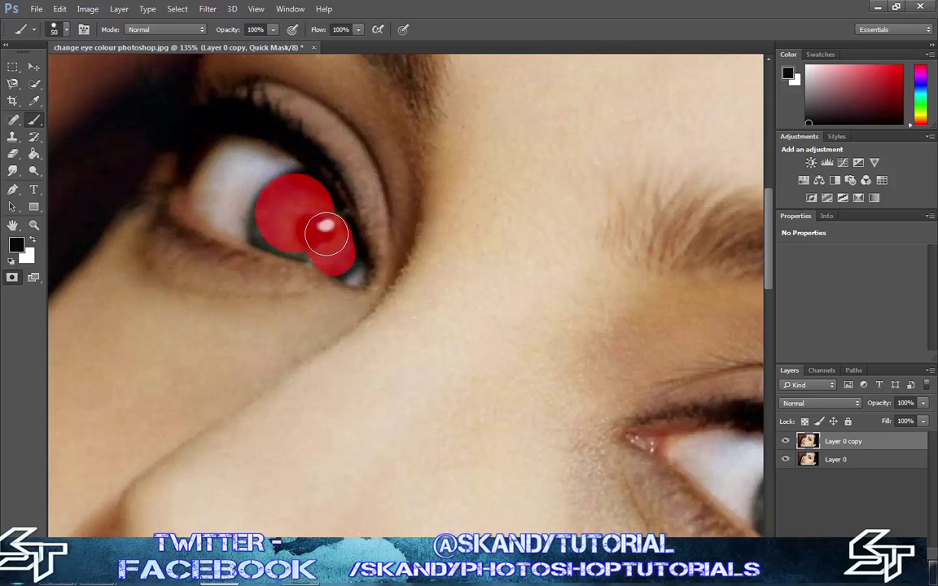
pyautogui.moveTo(307, 237)
pyautogui.mouseDown()
pyautogui.moveTo(270, 219)
pyautogui.moveTo(298, 192)
pyautogui.moveTo(304, 202)
pyautogui.moveTo(270, 232)
pyautogui.moveTo(297, 230)
pyautogui.moveTo(324, 247)
pyautogui.moveTo(263, 199)
pyautogui.mouseUp()
# Clean stray mask off the left iris edges, alternating Eraser and a smaller Brush
pyautogui.press('e')
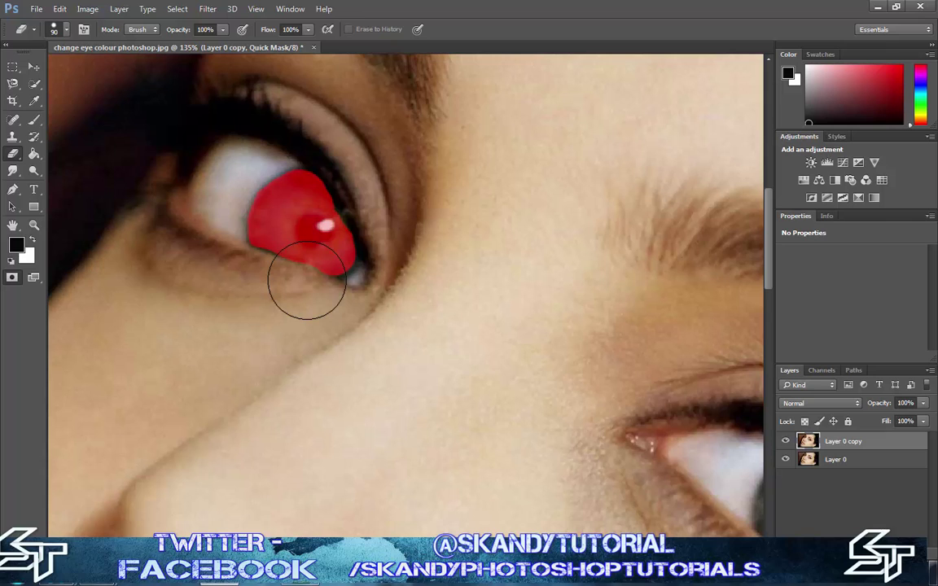
pyautogui.press('b')
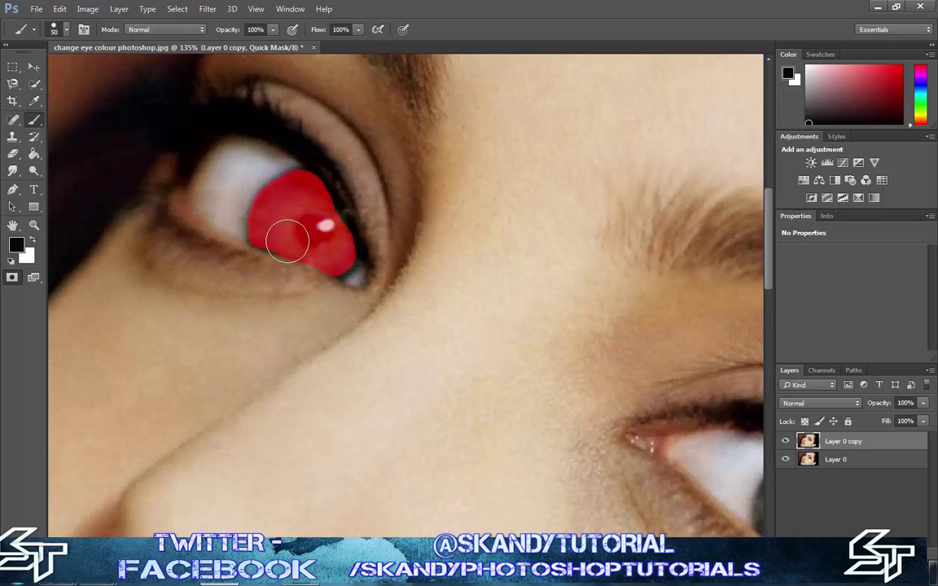
pyautogui.press('e')
pyautogui.press('b')
pyautogui.press('e')
pyautogui.press('b')
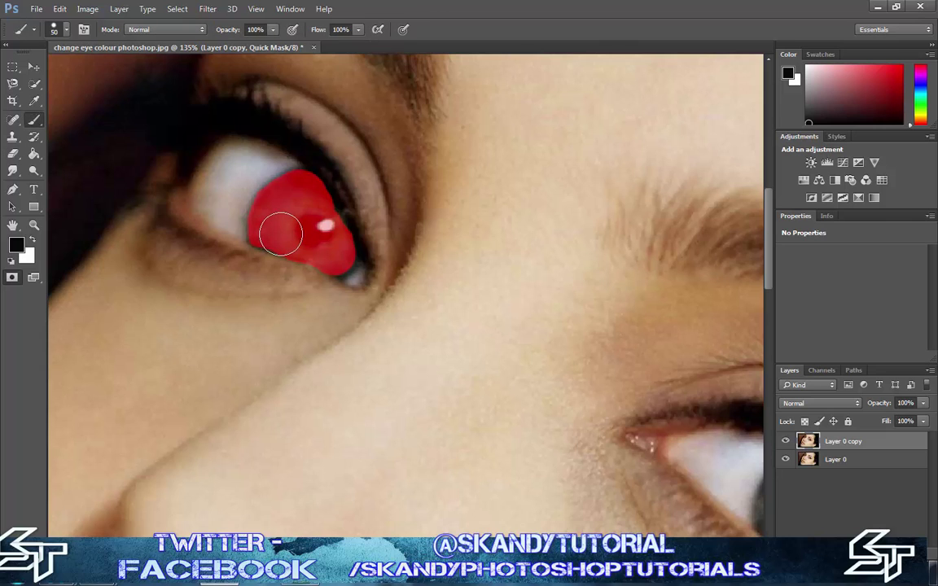
pyautogui.press('[')
pyautogui.press('[')
pyautogui.scroll(-3, 509, 402)
pyautogui.hscroll(10, 509, 402)
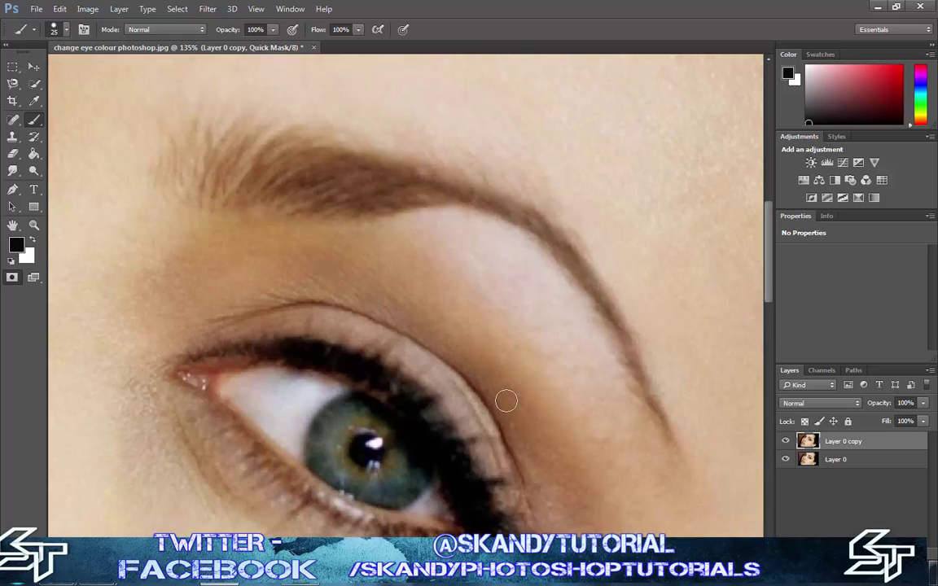
# Mask the right iris, erase overspill on its upper lashes, then fit the photo to view
pyautogui.press(']')
pyautogui.press(']')
pyautogui.press(']')
pyautogui.press(']')
pyautogui.press(']')
pyautogui.press(']')
pyautogui.press(']')
pyautogui.press(']')
pyautogui.press(']')
pyautogui.press(']')
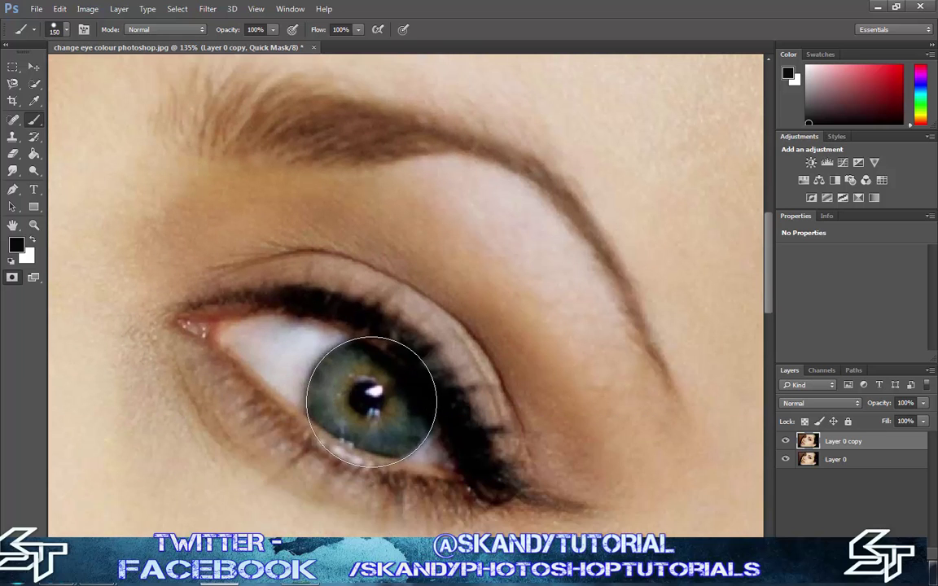
pyautogui.click(371, 400)
pyautogui.press('e')
pyautogui.moveTo(456, 382); pyautogui.dragTo(402, 324)
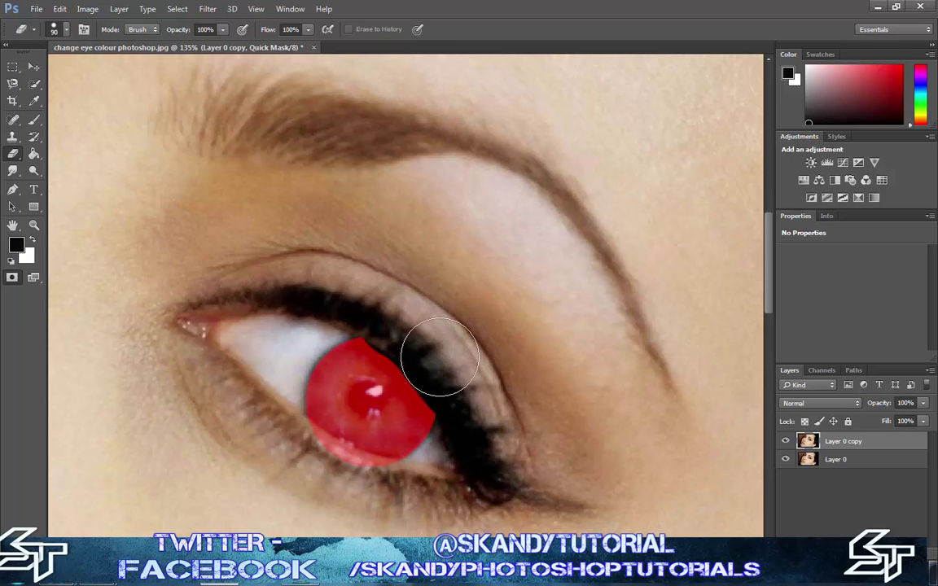
pyautogui.scroll(-2, 322, 468)
pyautogui.scroll(-3, 322, 468)
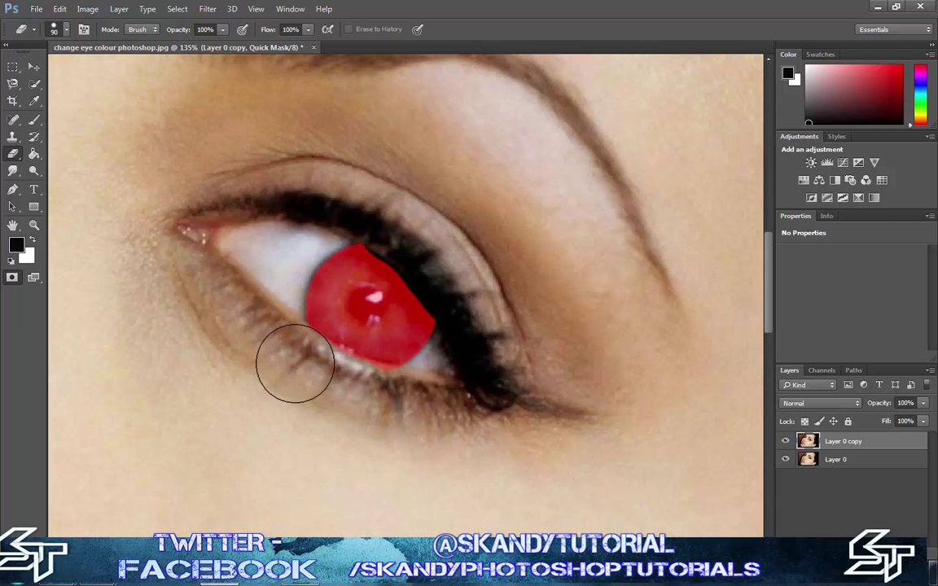
pyautogui.press('b')
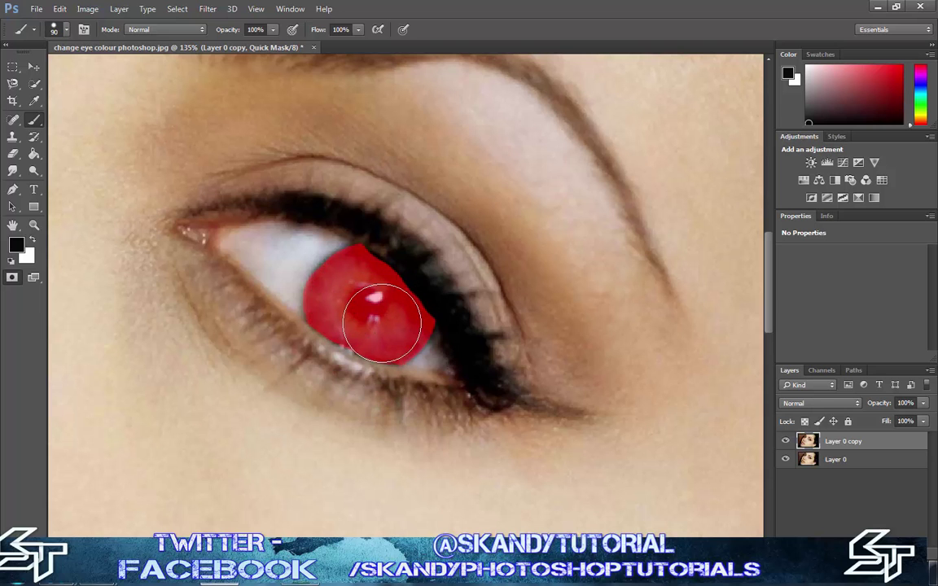
pyautogui.press('e')
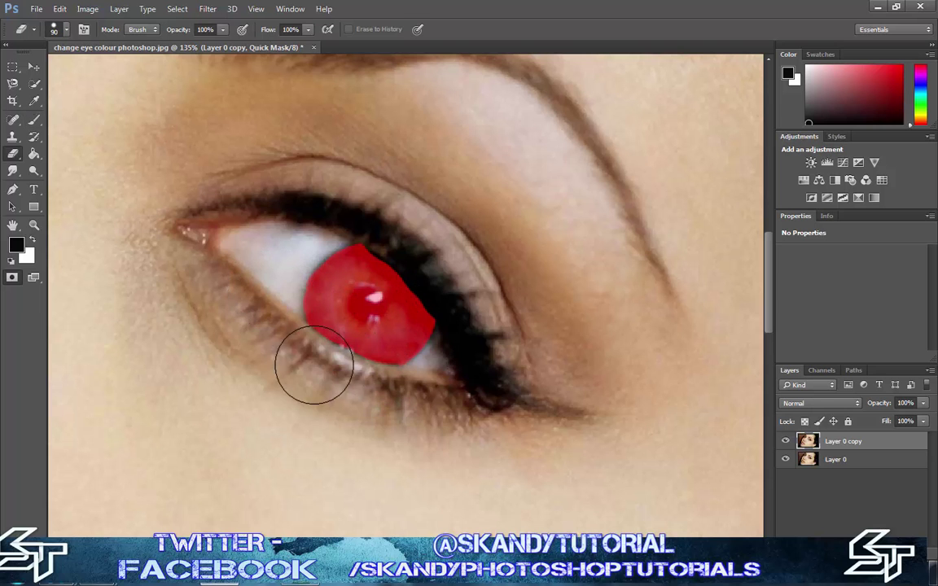
pyautogui.hotkey('ctrl', '0')
pyautogui.press('alt')
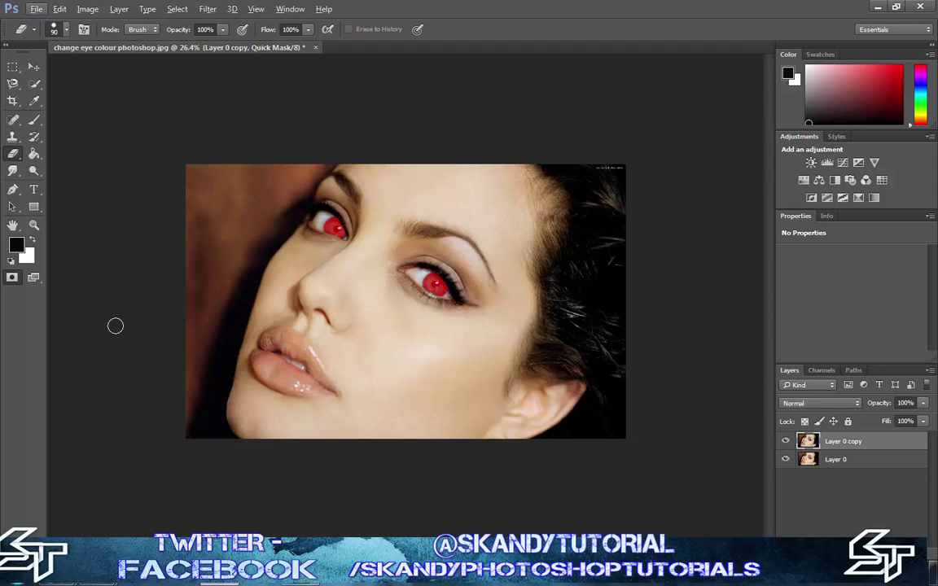
# Turn the quick mask into an inverted selection and copy the irises onto a new Layer 1
pyautogui.click(11, 278)
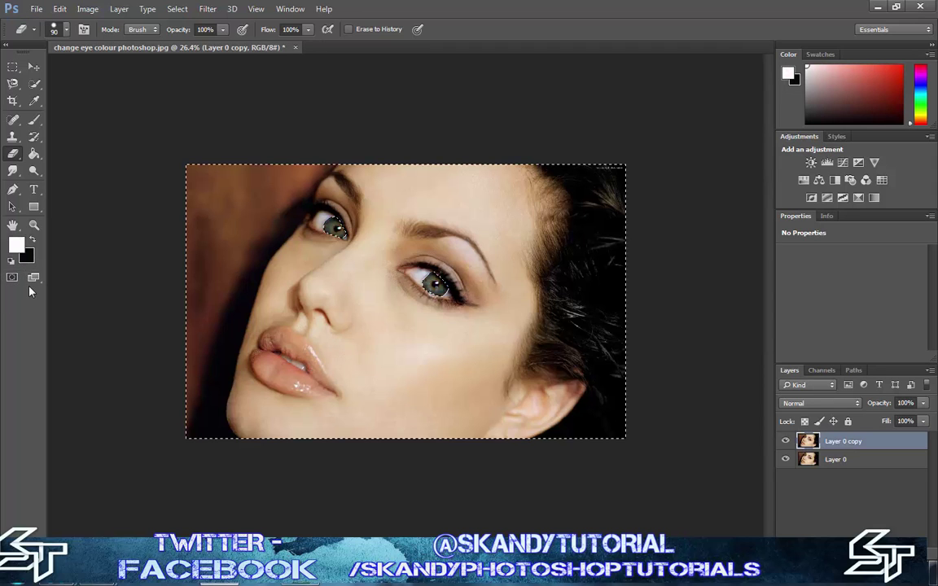
pyautogui.click(11, 69)
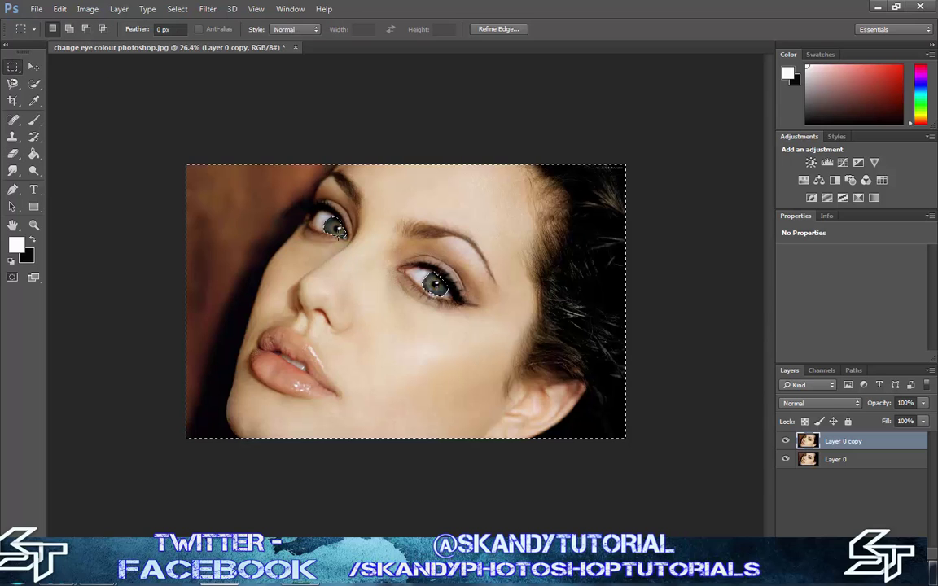
pyautogui.rightClick(336, 234)
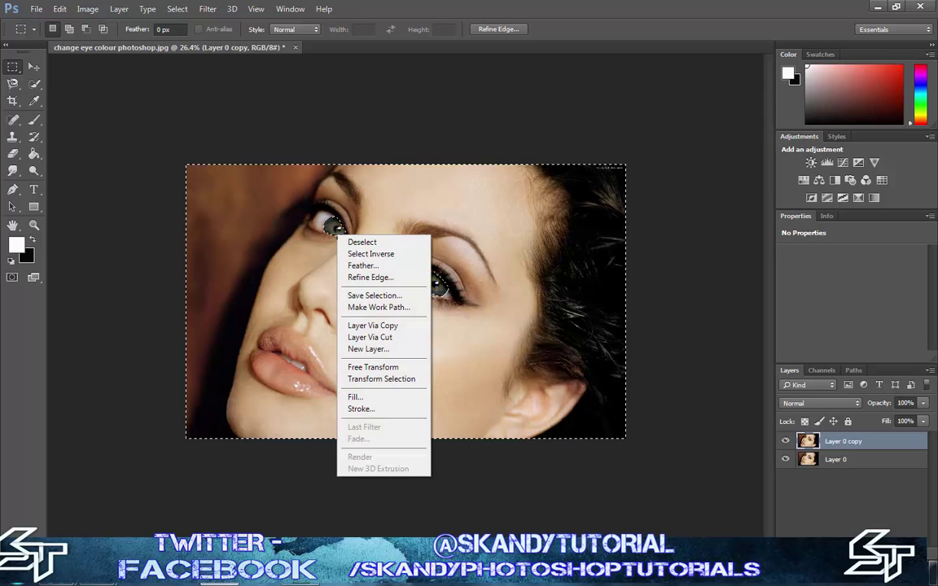
pyautogui.click(365, 255)
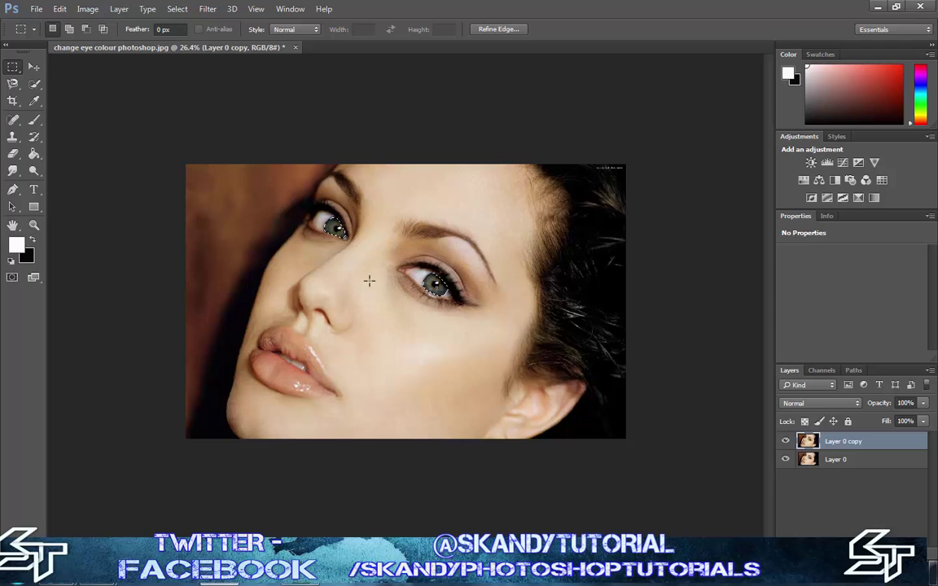
pyautogui.rightClick(341, 235)
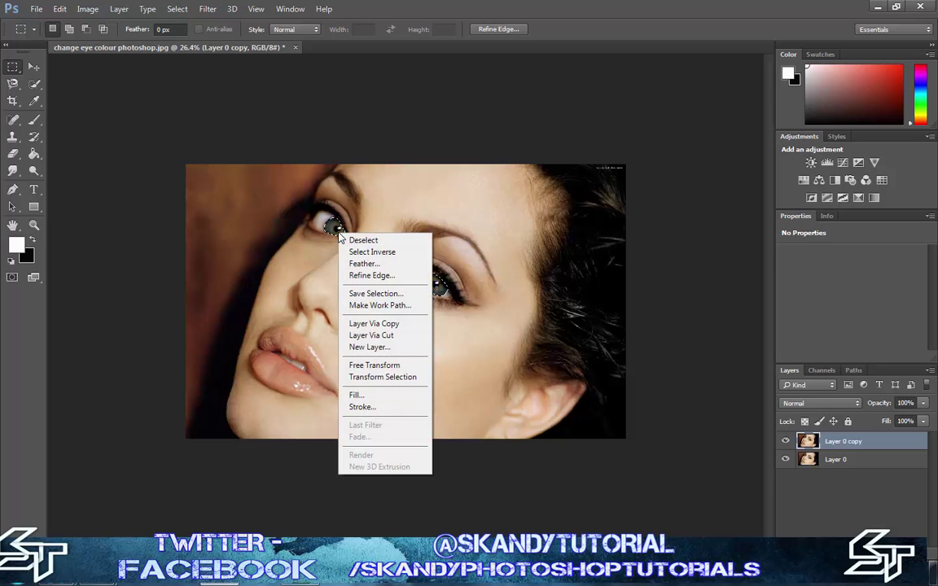
pyautogui.click(375, 325)
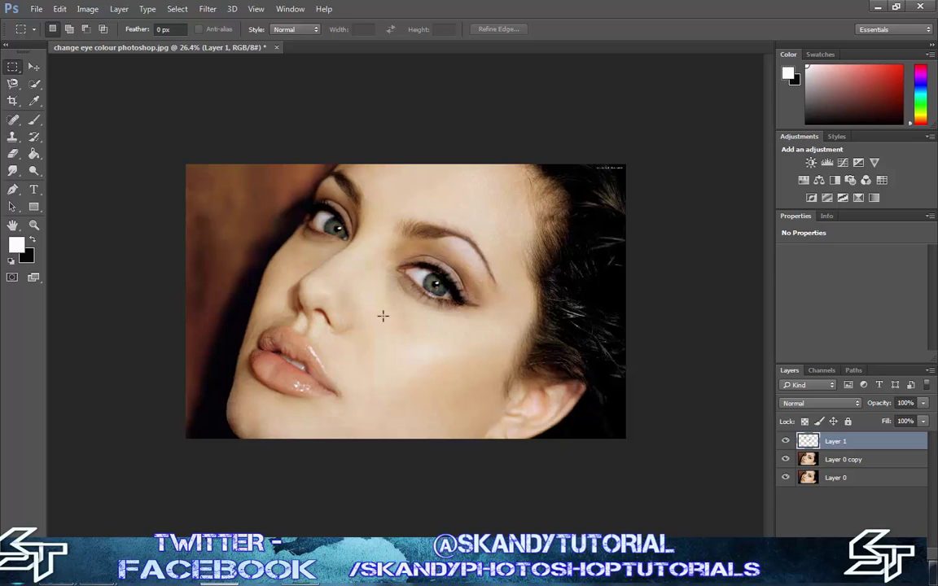
# Hide Layer 0 copy and Layer 0 to check the irises, then show Layer 0 copy again
pyautogui.click(786, 459)
pyautogui.click(786, 478)
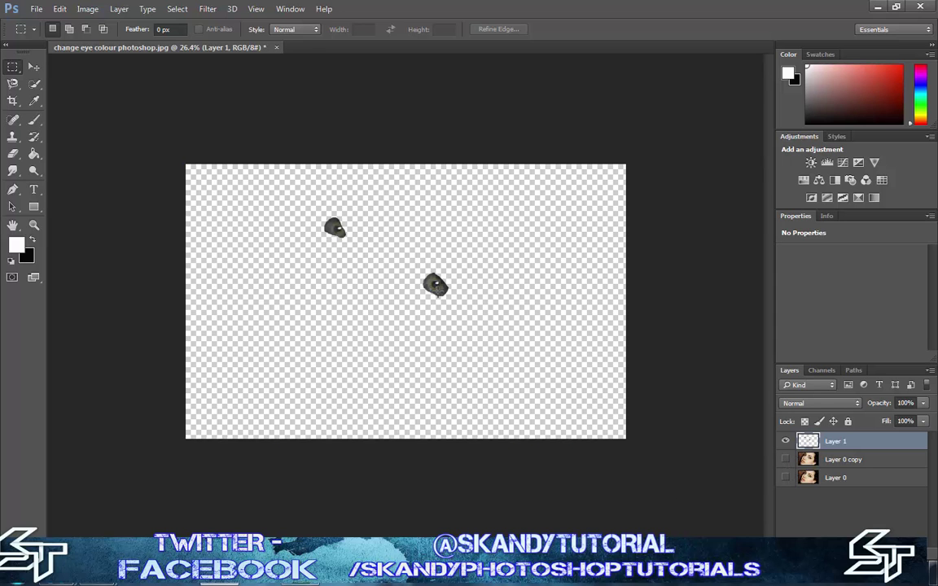
pyautogui.click(785, 460)
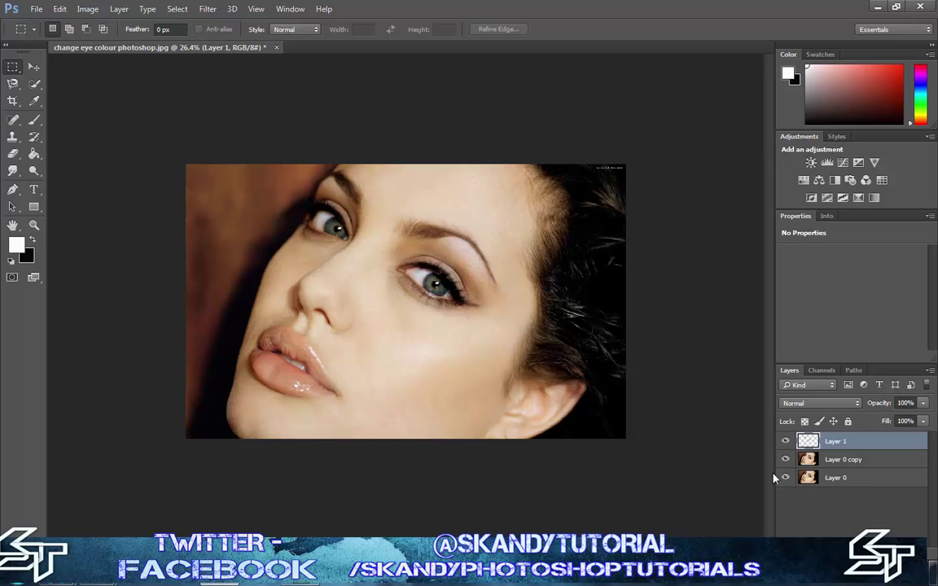
pyautogui.click(89, 10)
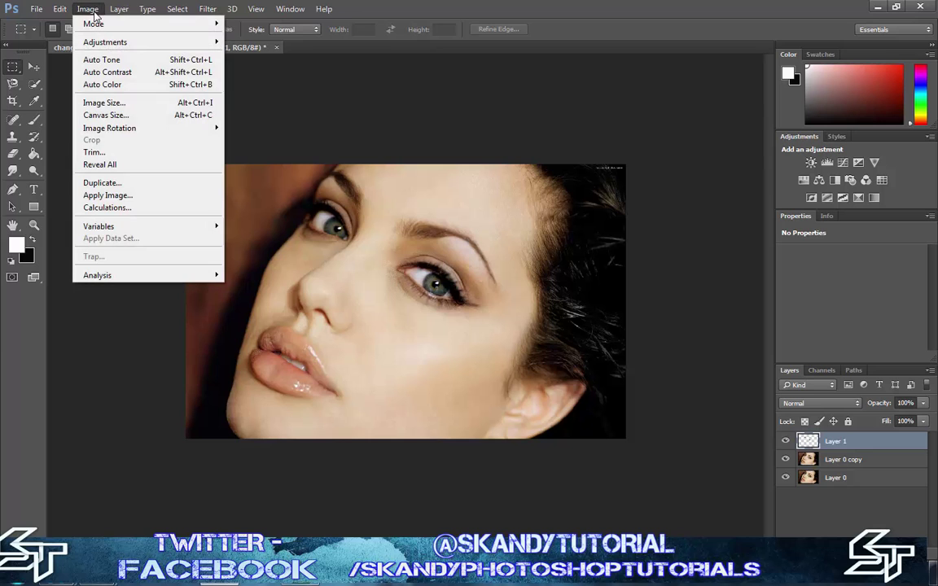
# Colorize Layer 1's irises with Hue/Saturation: hue 165, saturation 38, lightness -3
pyautogui.moveTo(157, 41)
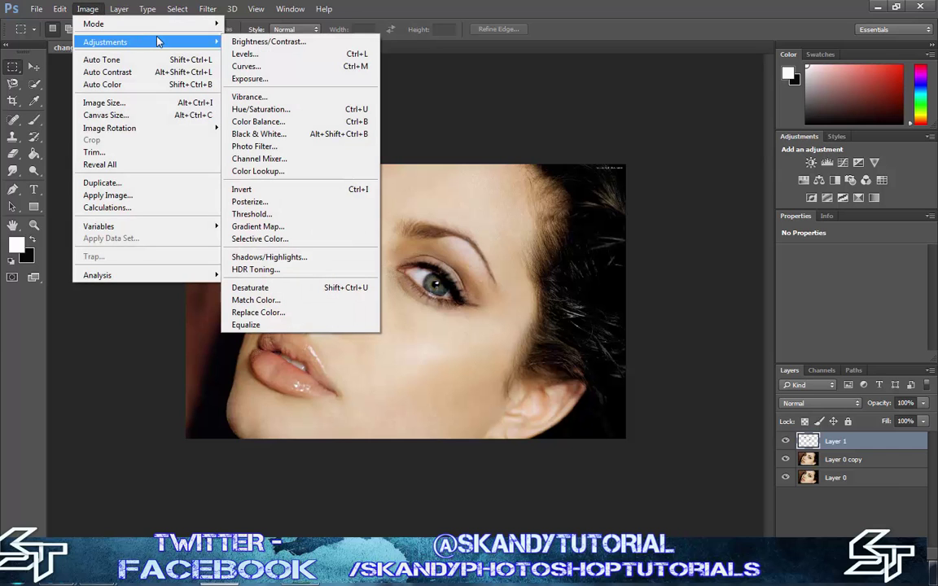
pyautogui.click(278, 109)
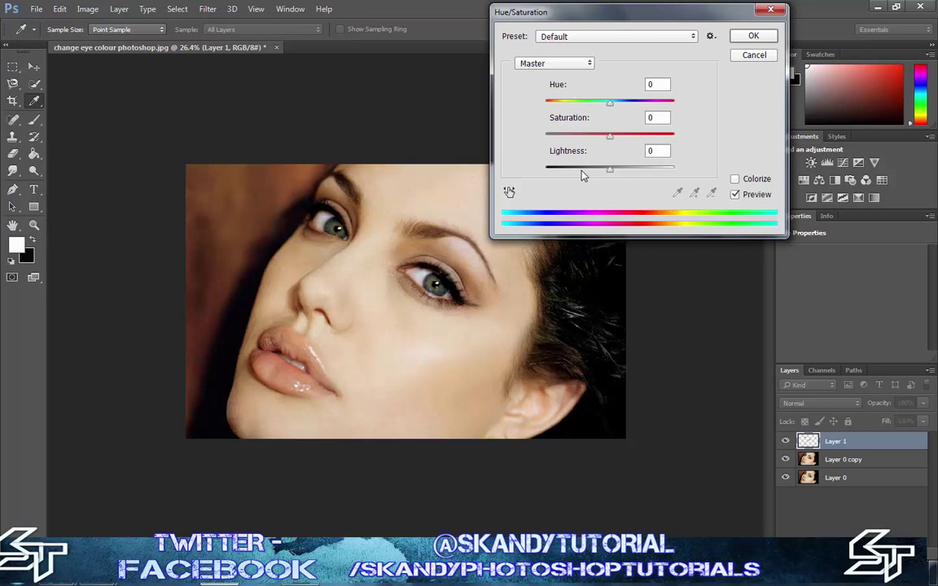
pyautogui.click(734, 180)
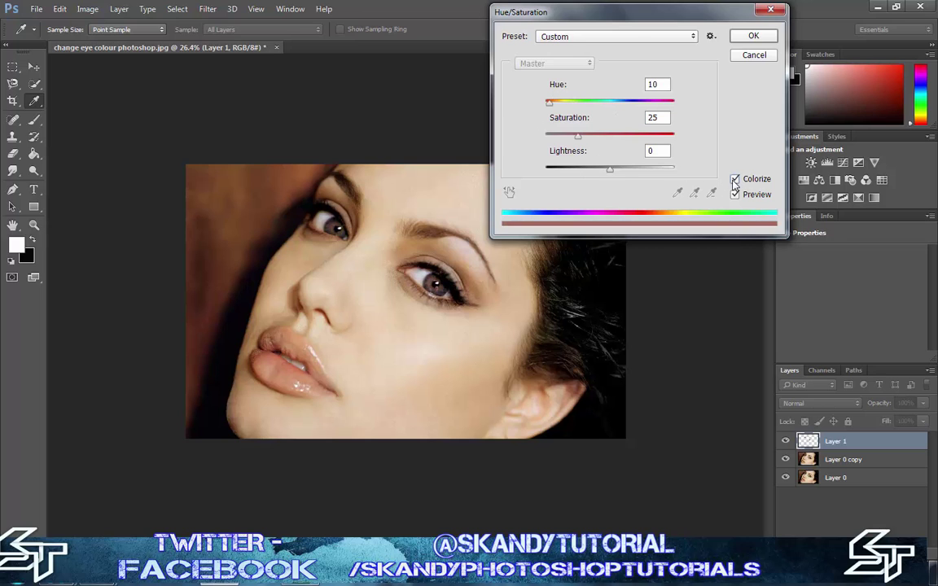
pyautogui.click(734, 180)
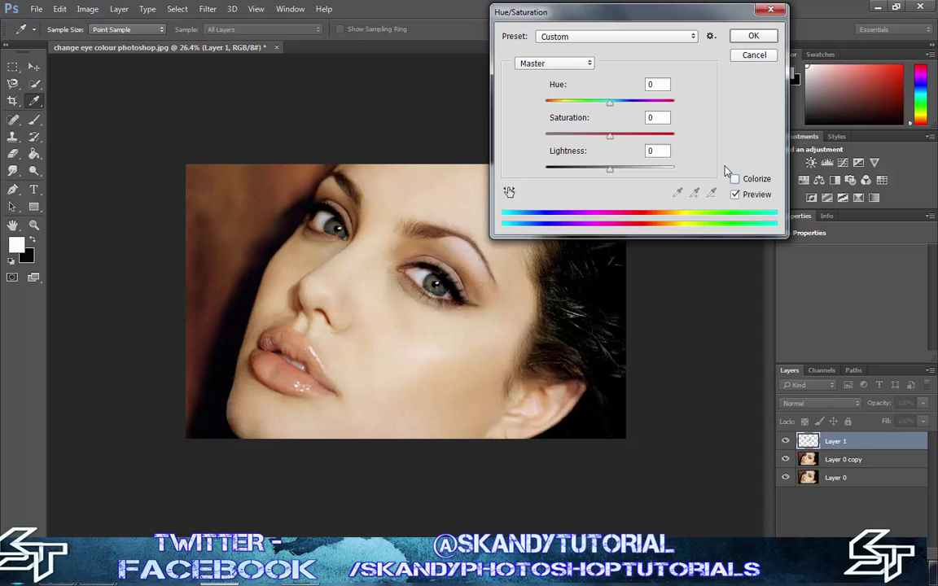
pyautogui.moveTo(609, 104)
pyautogui.mouseDown()
pyautogui.moveTo(655, 110)
pyautogui.moveTo(601, 105)
pyautogui.moveTo(672, 109)
pyautogui.moveTo(590, 109)
pyautogui.moveTo(665, 108)
pyautogui.moveTo(606, 112)
pyautogui.mouseUp()
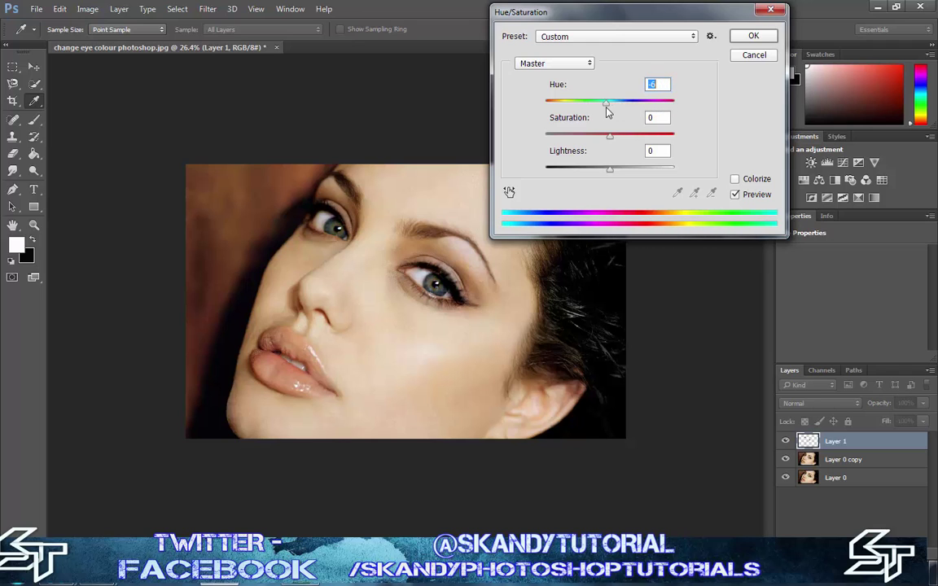
pyautogui.click(735, 180)
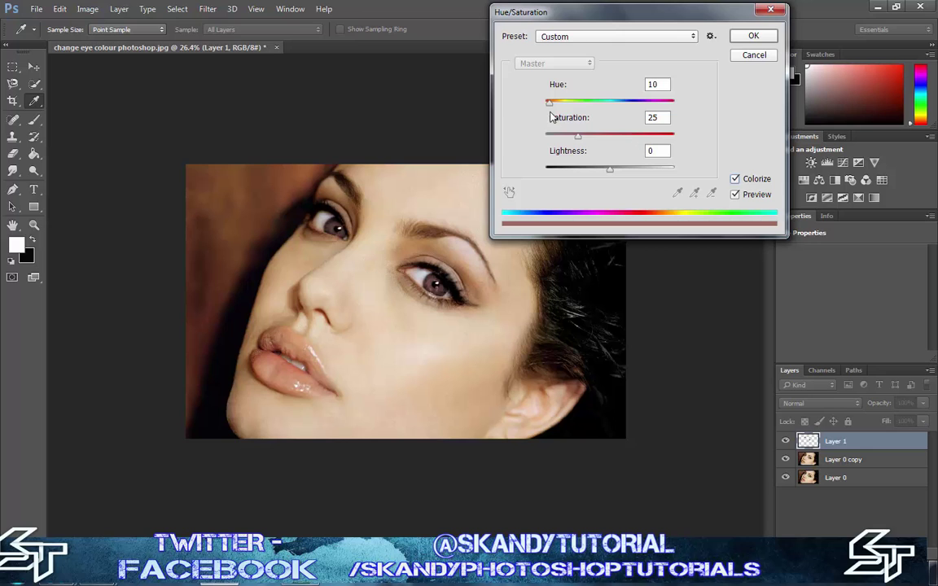
pyautogui.moveTo(548, 103); pyautogui.dragTo(608, 175)
pyautogui.click(582, 140)
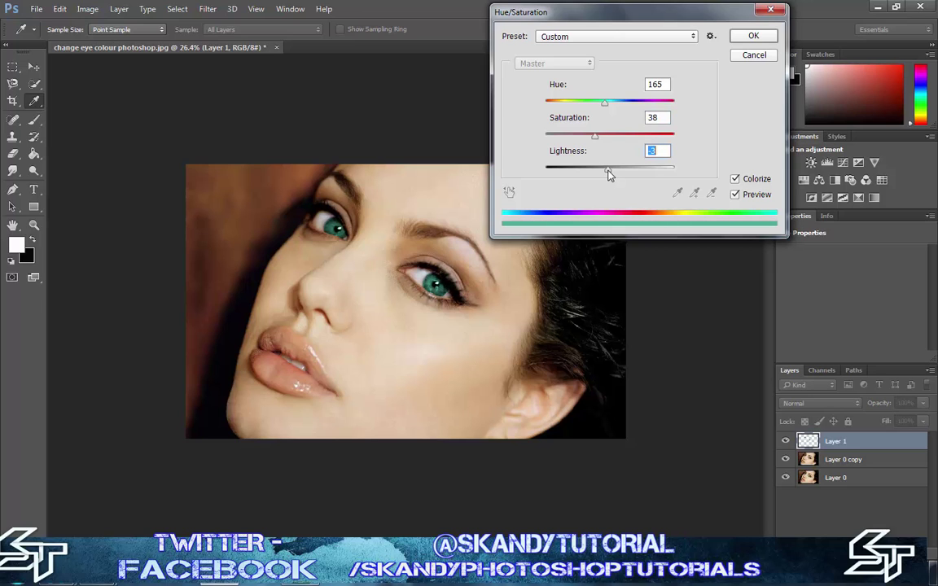
pyautogui.click(754, 36)
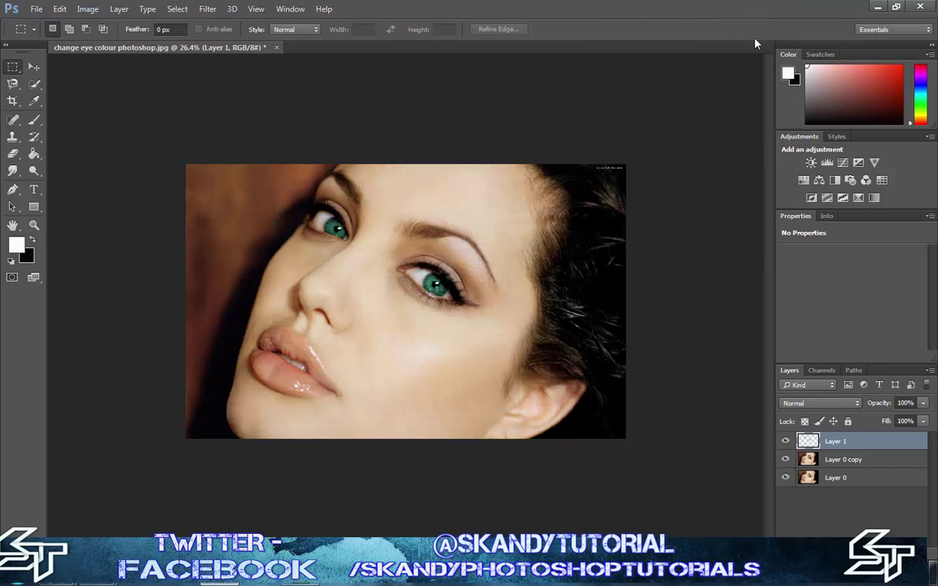
# Apply a Curves adjustment to the irises, pulling the RGB curve down through the midtones
pyautogui.click(88, 10)
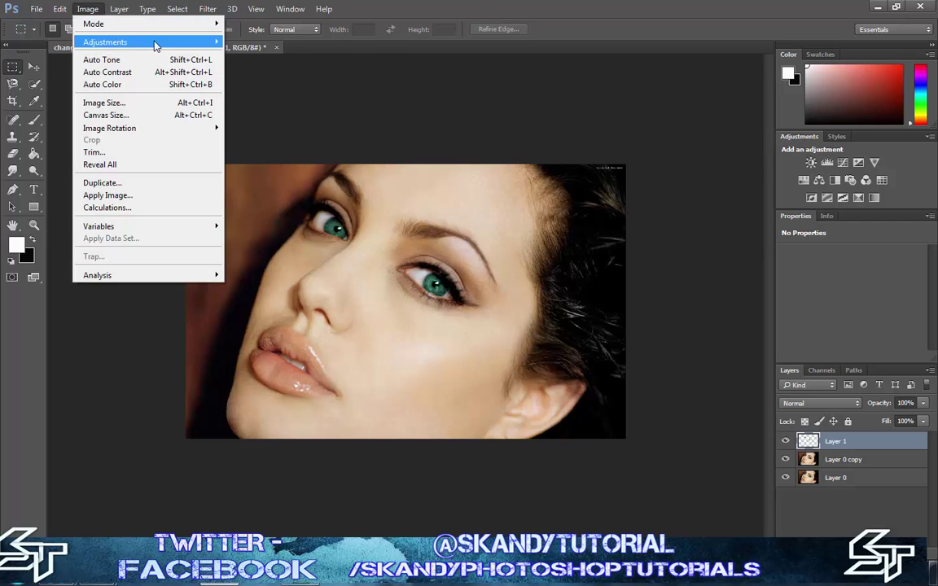
pyautogui.moveTo(147, 42)
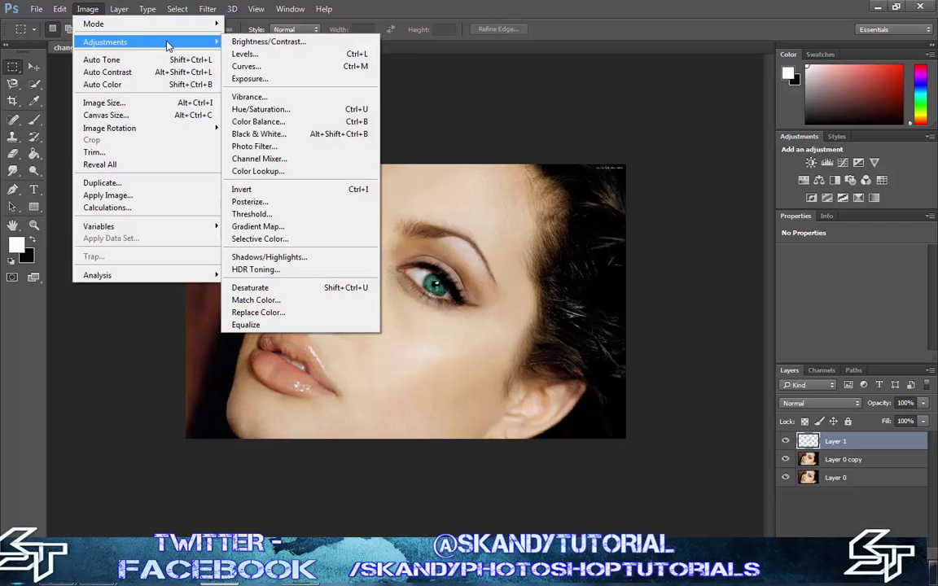
pyautogui.click(255, 67)
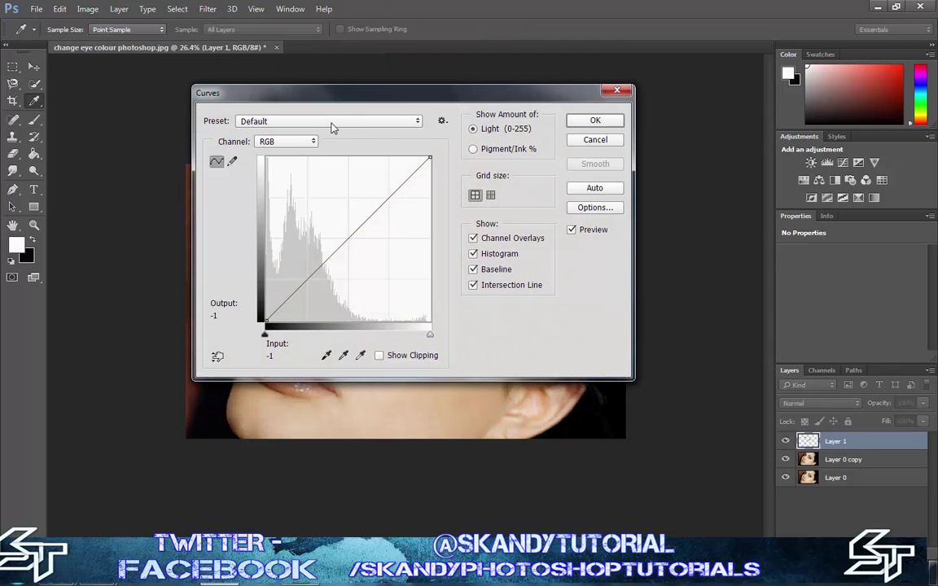
pyautogui.moveTo(359, 98); pyautogui.dragTo(344, 342)
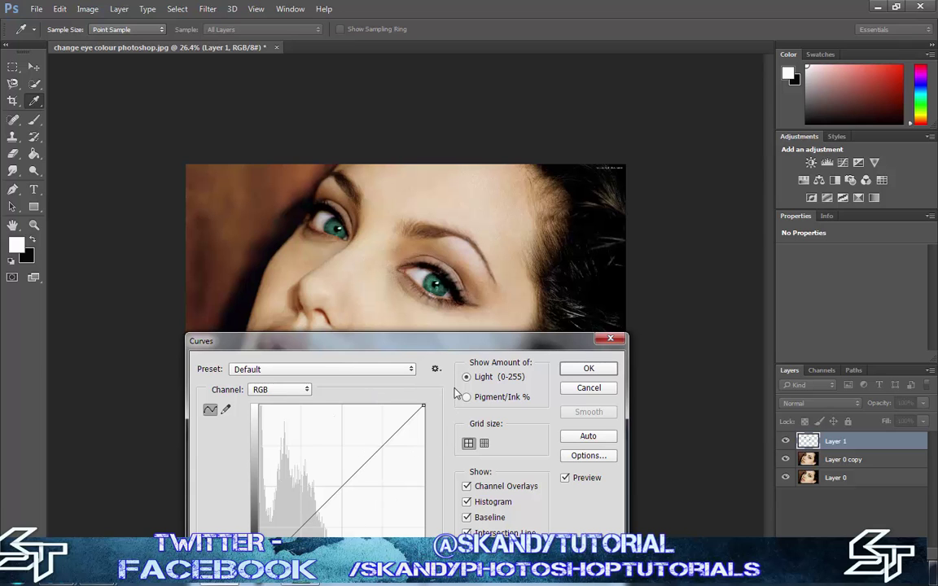
pyautogui.moveTo(440, 341); pyautogui.dragTo(550, 365)
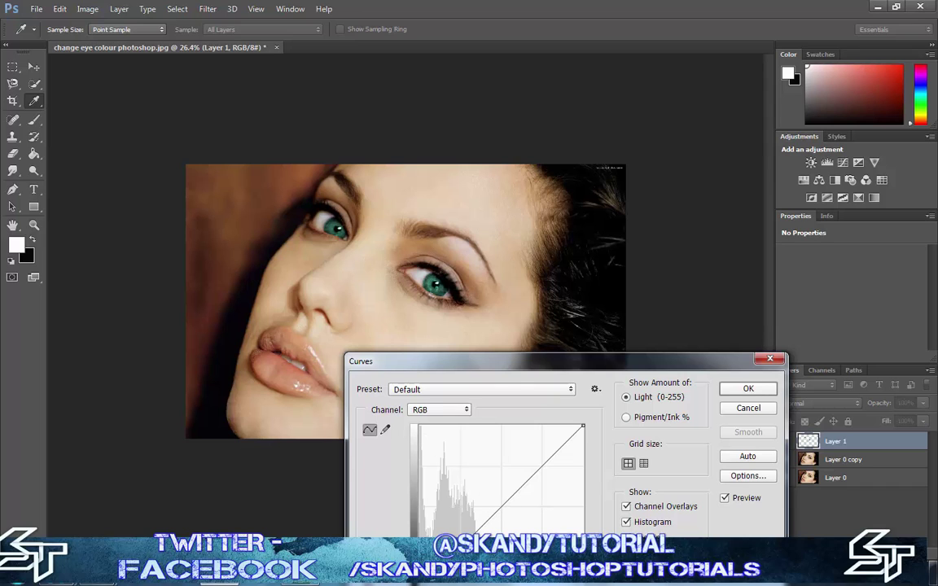
pyautogui.moveTo(466, 516); pyautogui.dragTo(476, 541)
pyautogui.moveTo(542, 451); pyautogui.dragTo(499, 448)
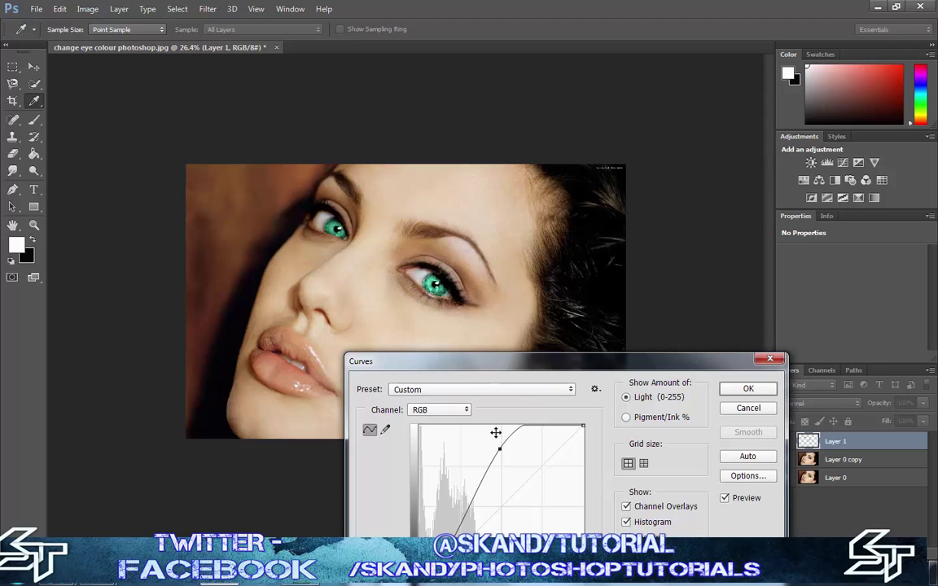
pyautogui.moveTo(499, 448); pyautogui.dragTo(546, 503)
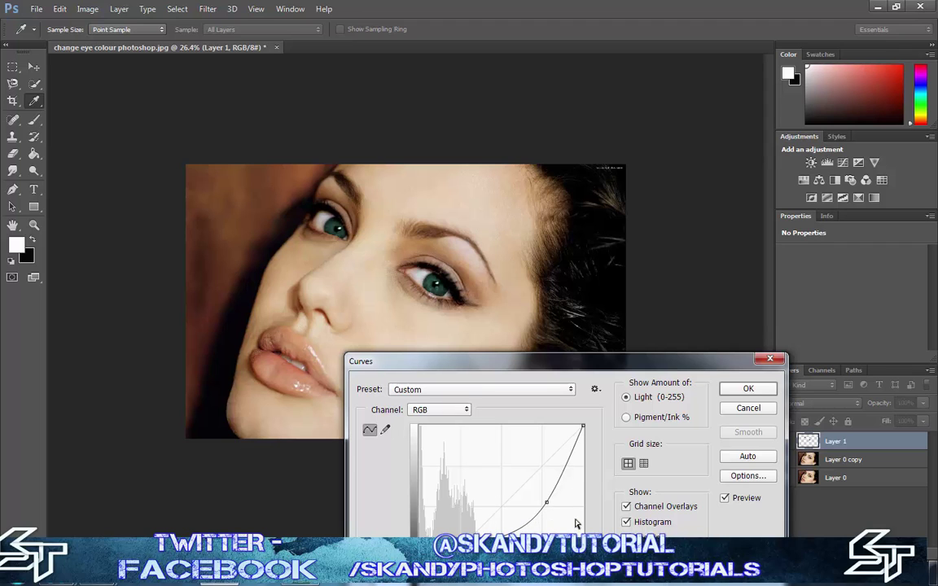
pyautogui.moveTo(547, 504); pyautogui.dragTo(530, 481)
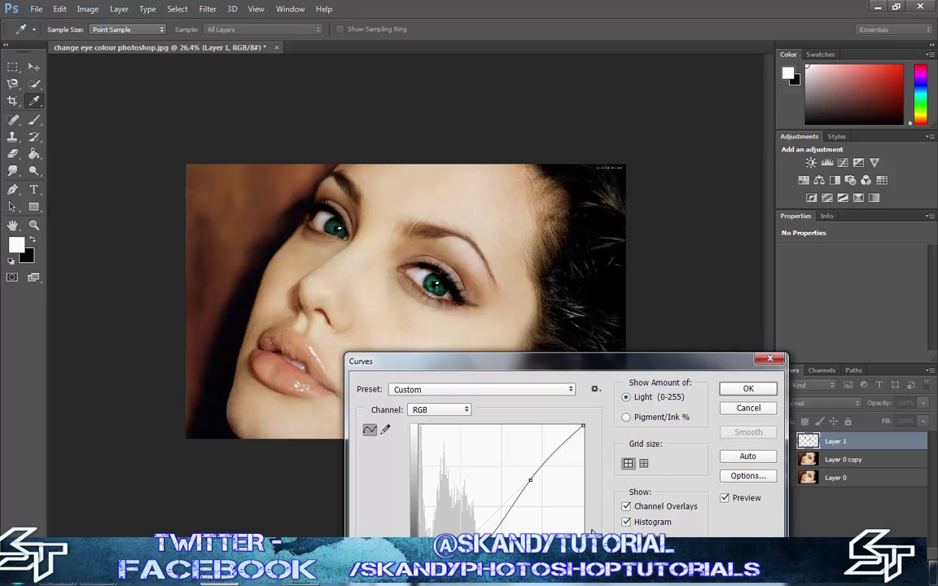
pyautogui.click(736, 389)
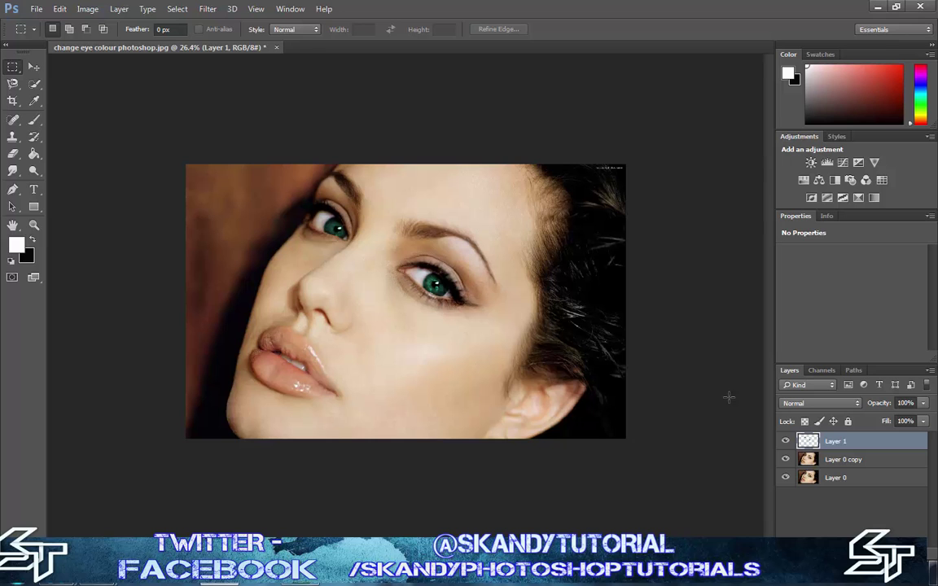
# Duplicate Layer 1 as a new layer named 'dodge'
pyautogui.rightClick(822, 443)
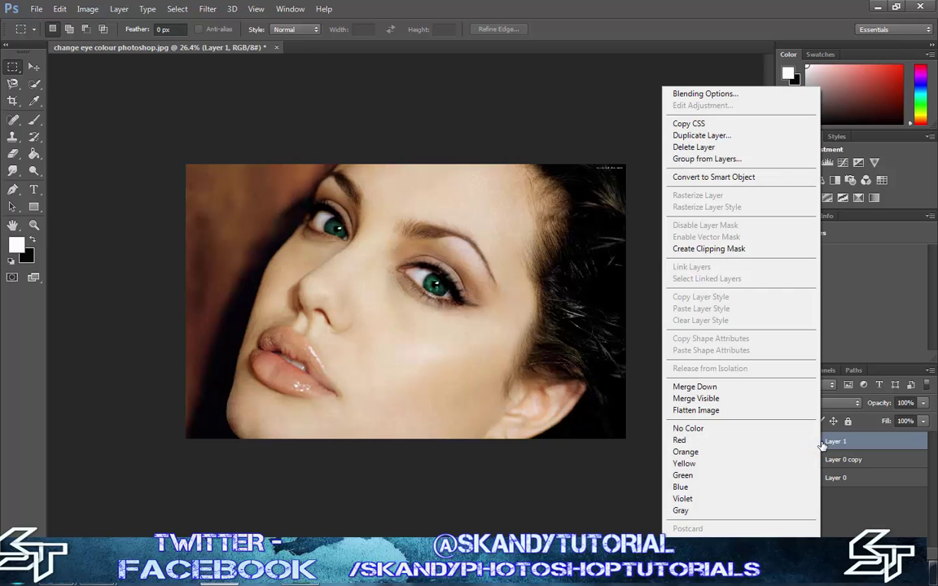
pyautogui.click(708, 135)
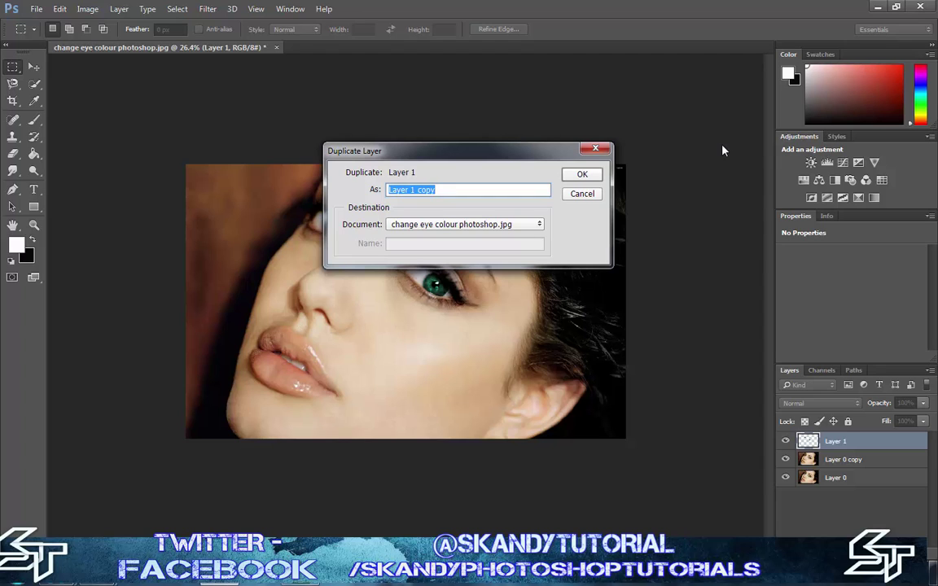
pyautogui.write('dodge')
pyautogui.click(574, 174)
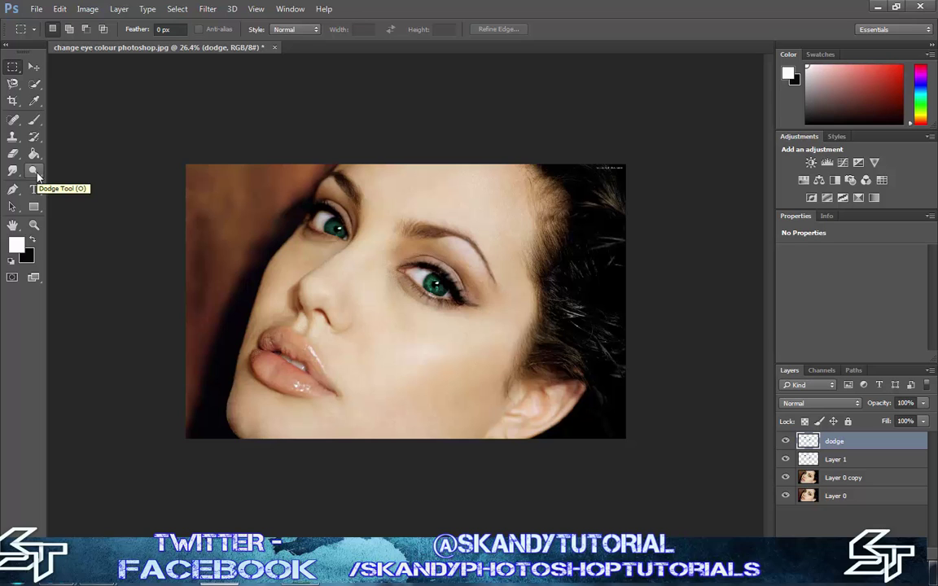
# Select the Dodge Tool (Midtones, 92% exposure) and shrink its brush to about 20 px for the irises
pyautogui.click(36, 174)
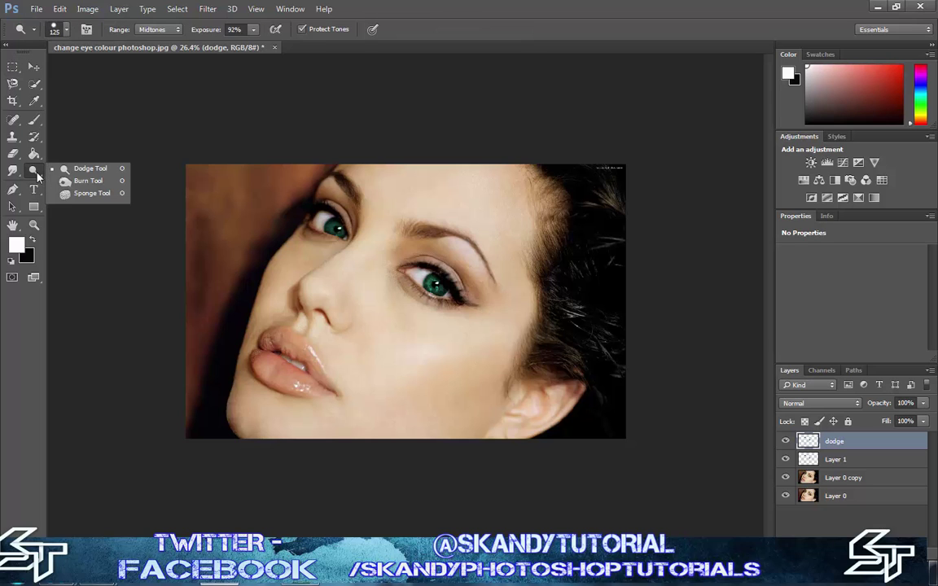
pyautogui.click(86, 169)
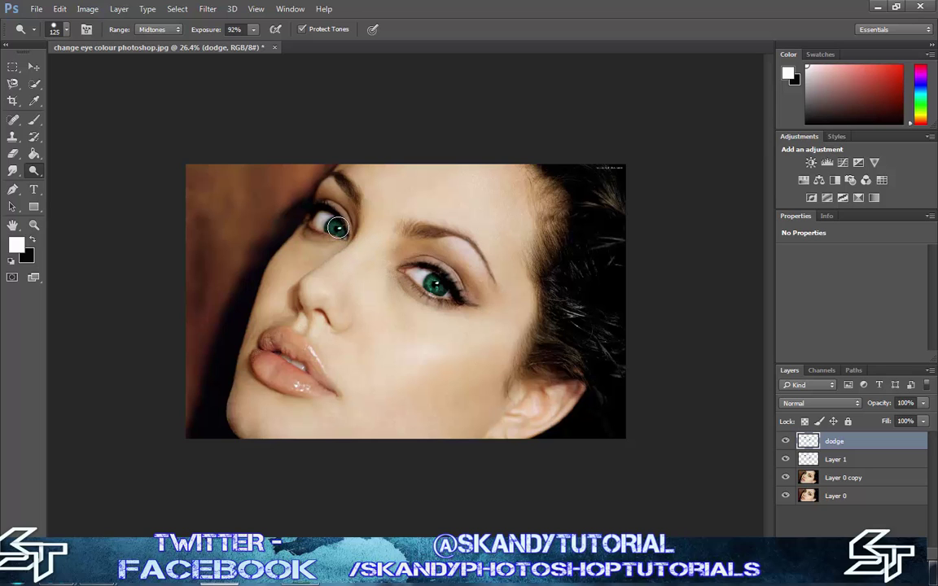
pyautogui.press('[')
pyautogui.press('[')
pyautogui.press('[')
pyautogui.press('[')
pyautogui.press('[')
pyautogui.press('[')
pyautogui.scroll(4, 335, 243)
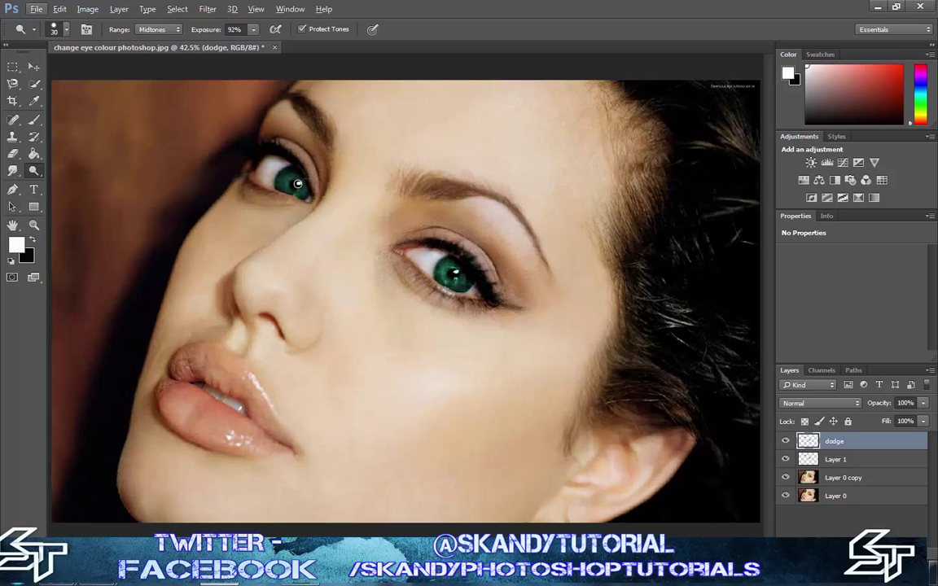
pyautogui.press('[')
pyautogui.click(65, 30)
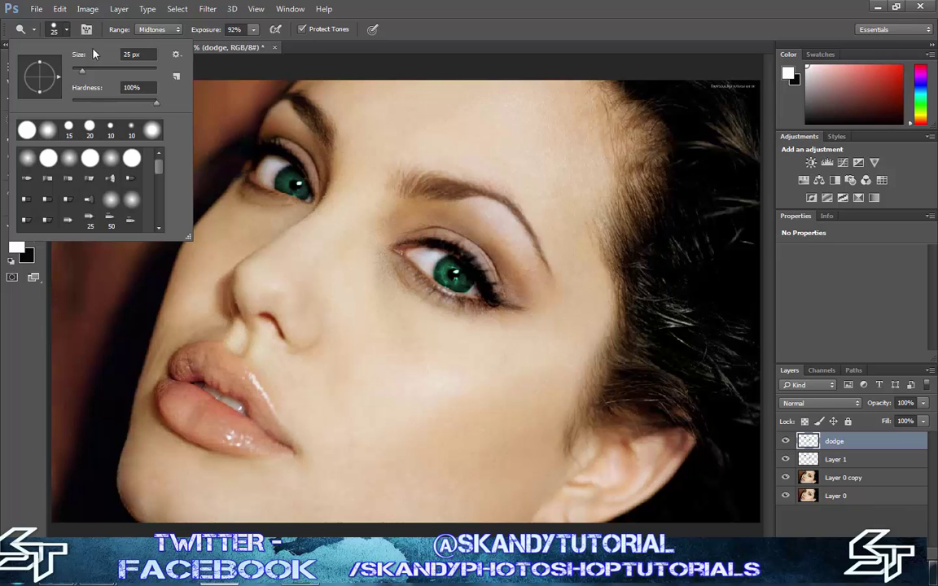
pyautogui.click(62, 30)
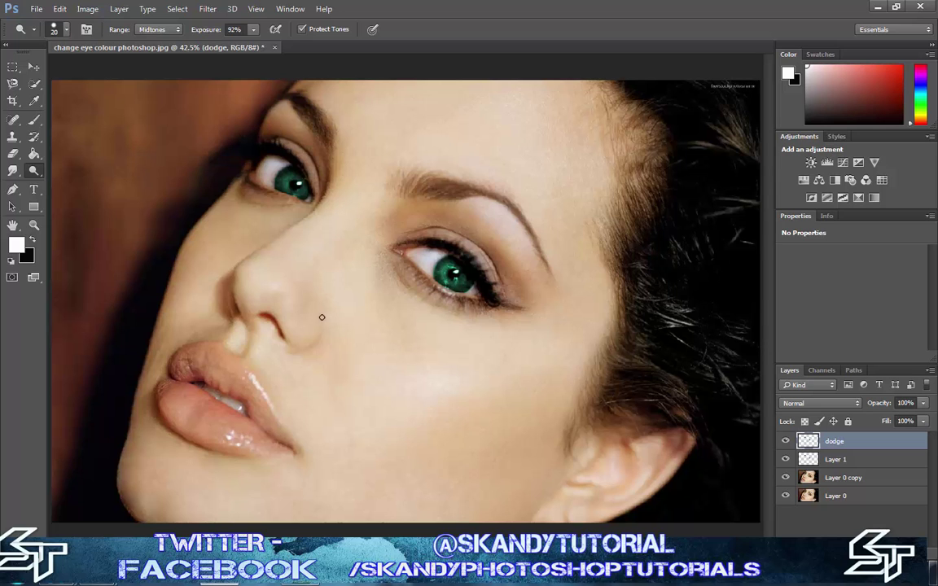
pyautogui.scroll(-5, 362, 307)
pyautogui.press('alt')
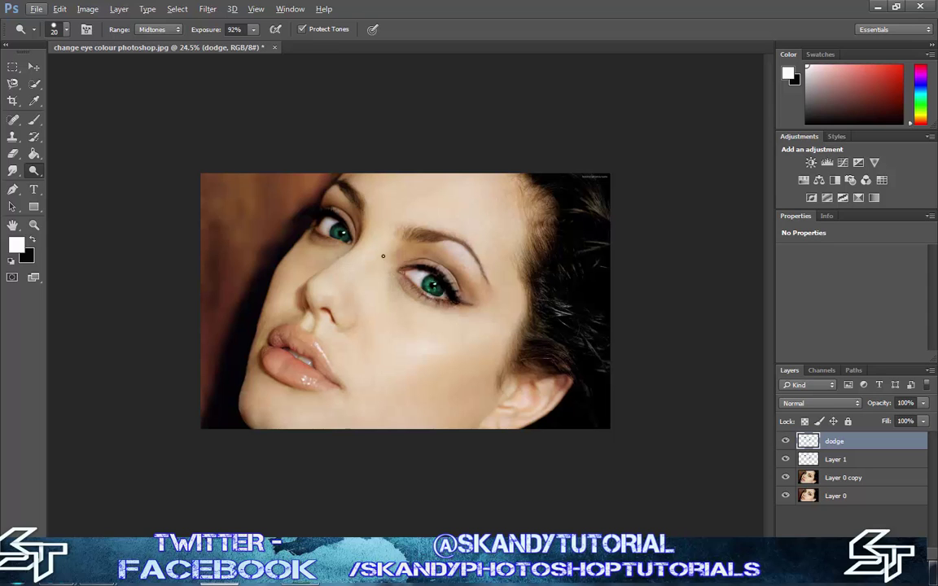
pyautogui.click(87, 9)
pyautogui.moveTo(146, 42)
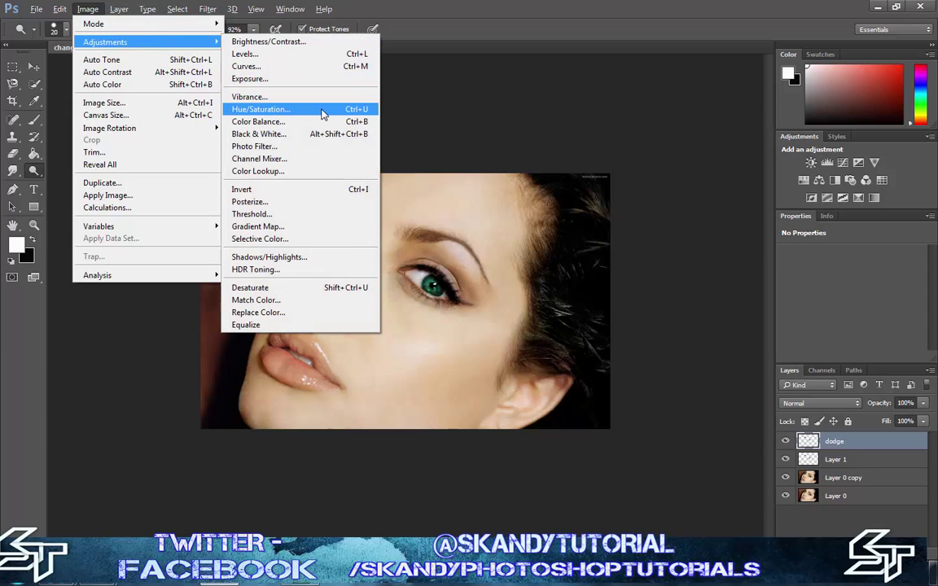
pyautogui.click(570, 118)
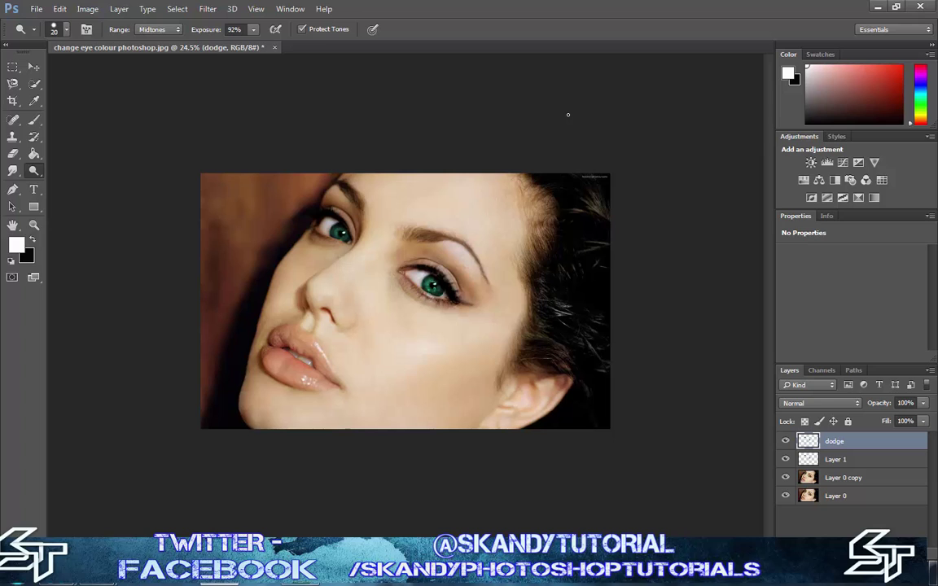